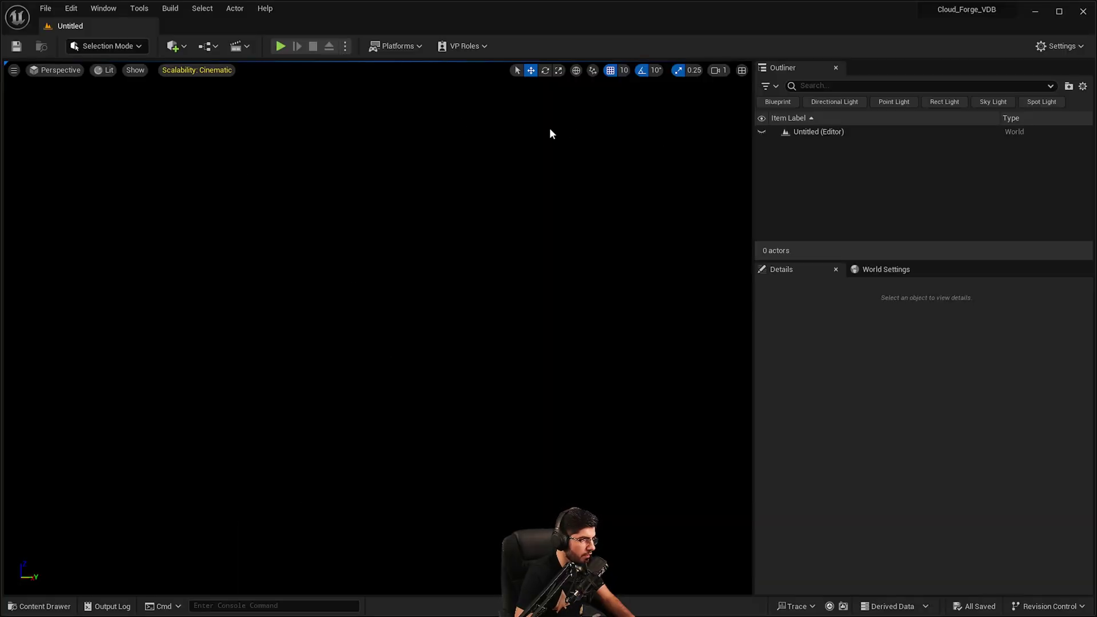
Step: Open the Lv_Cloud_Spawner level from the Example_Map folder of Cloud_Forge_VDB_Vol3
key("ctrl+space")
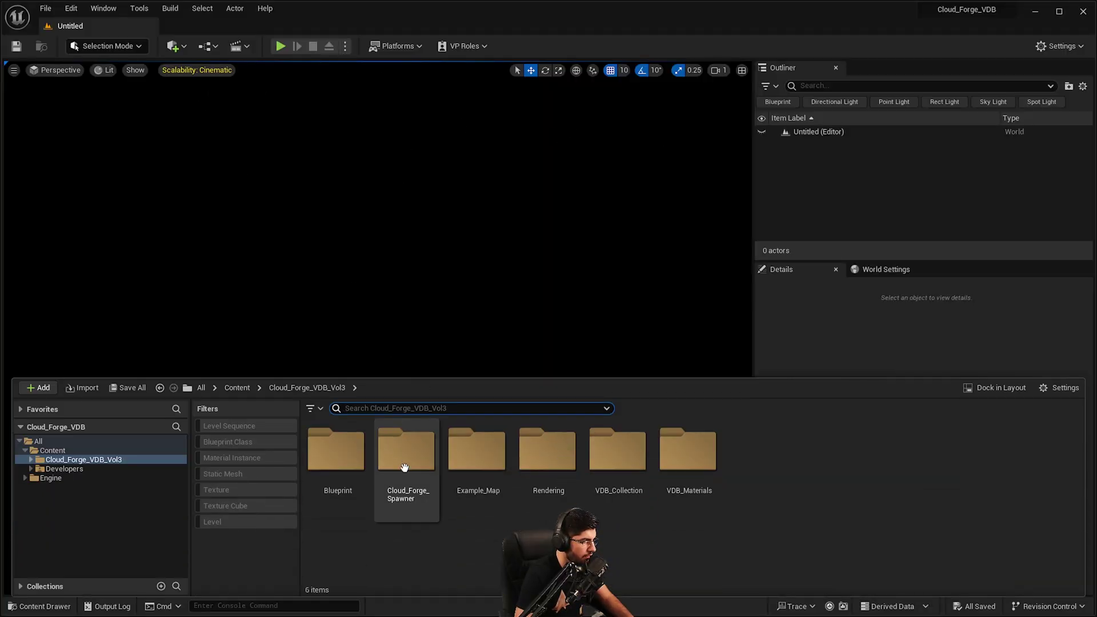
double_click(484, 454)
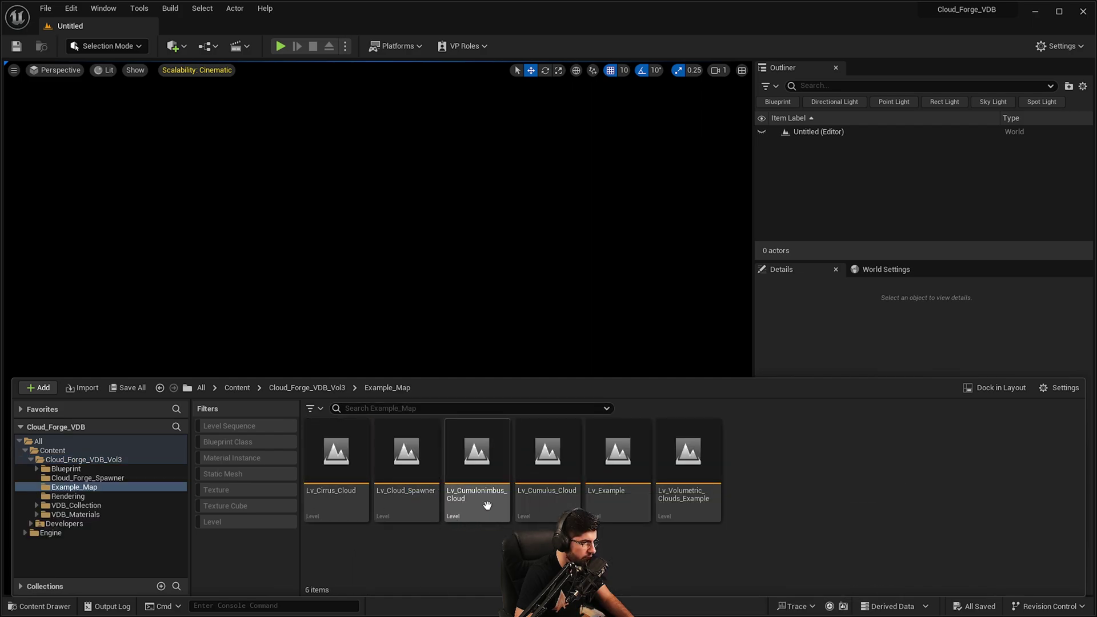
left_click(413, 449)
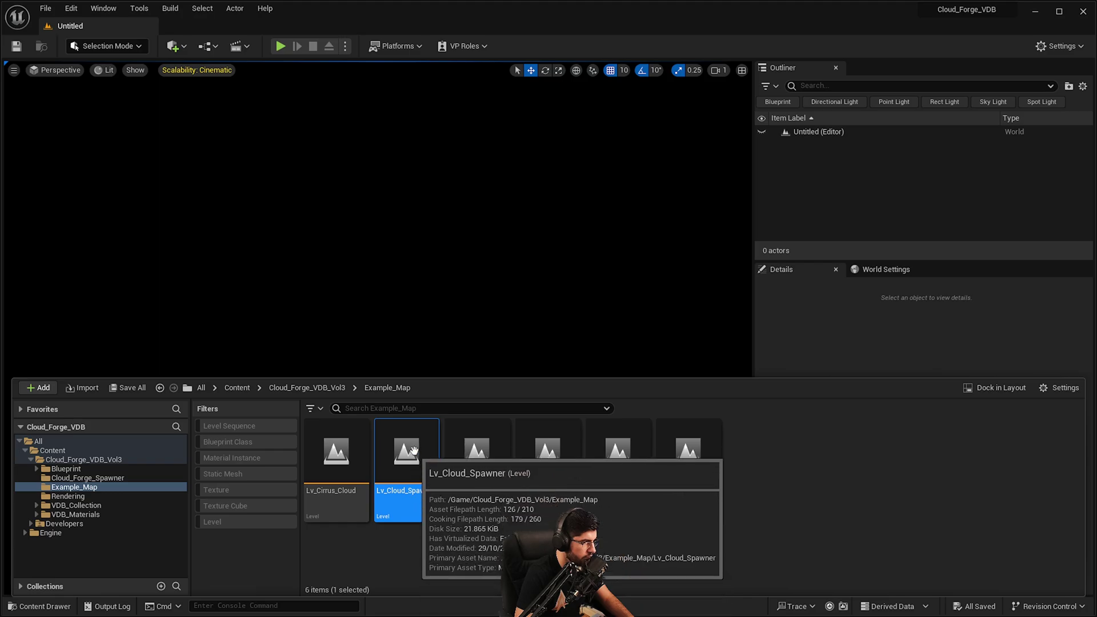
double_click(413, 450)
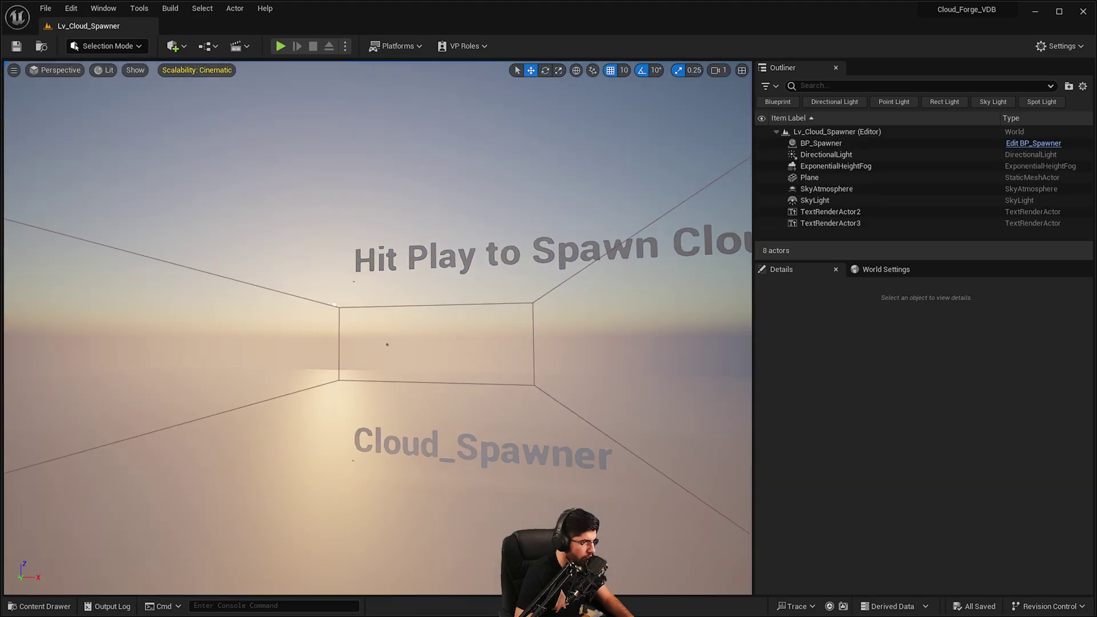
Step: Select the BP_Spawner volume in the level
right_click_drag(411, 400, 485, 389)
key("a")
scroll(349, 401, "up", 6)
right_click_drag(343, 320, 357, 314)
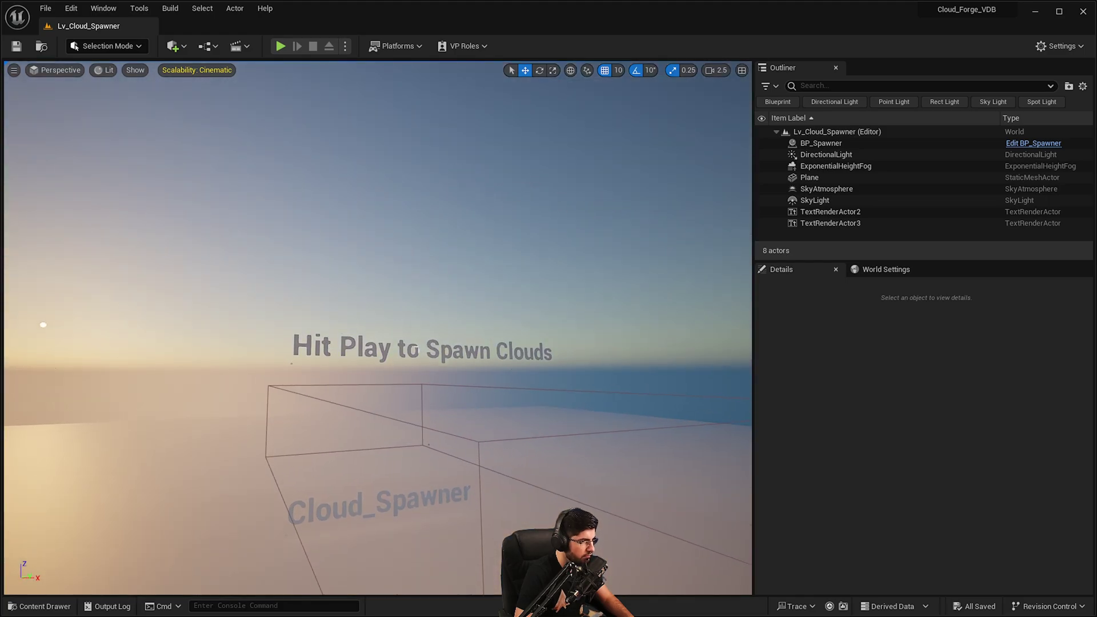
right_click_drag(354, 352, 366, 354)
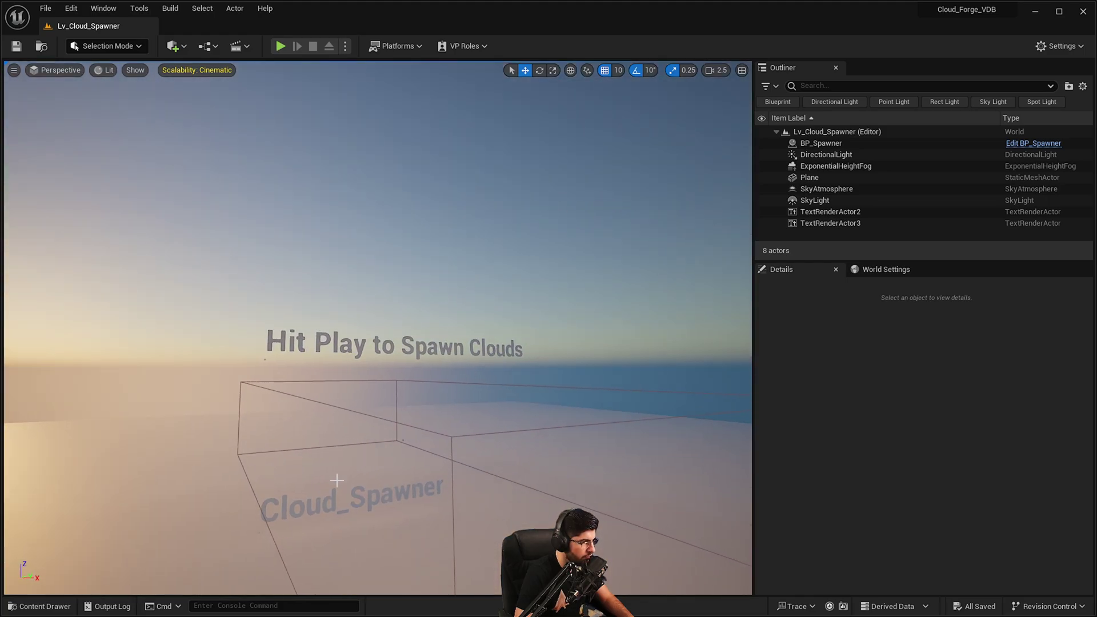
left_click(400, 418)
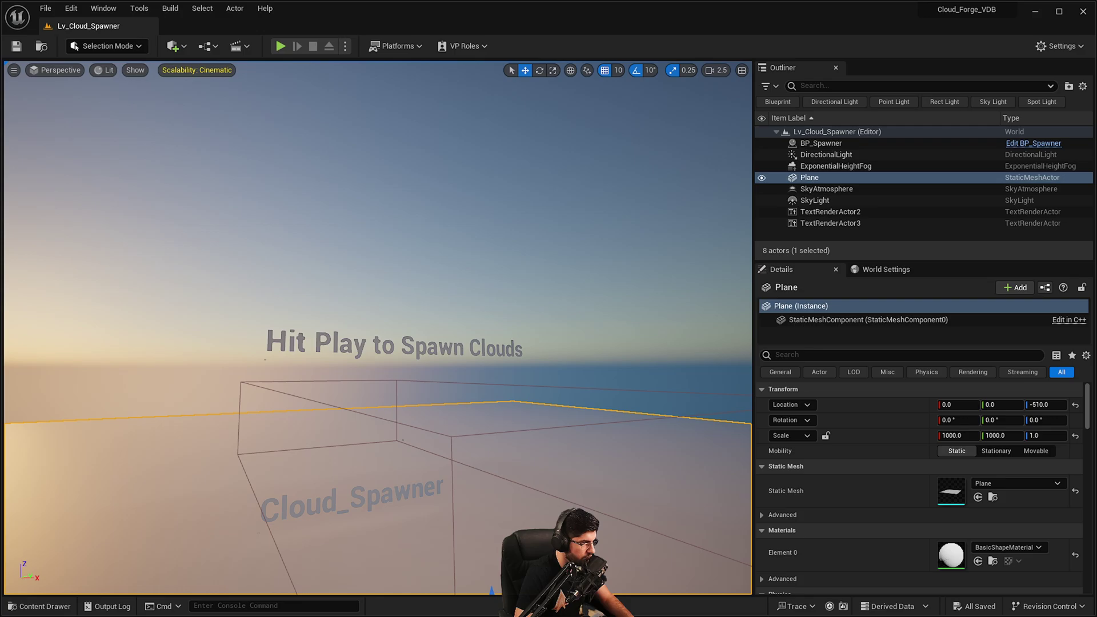
right_click_drag(399, 400, 468, 425)
left_click(529, 336)
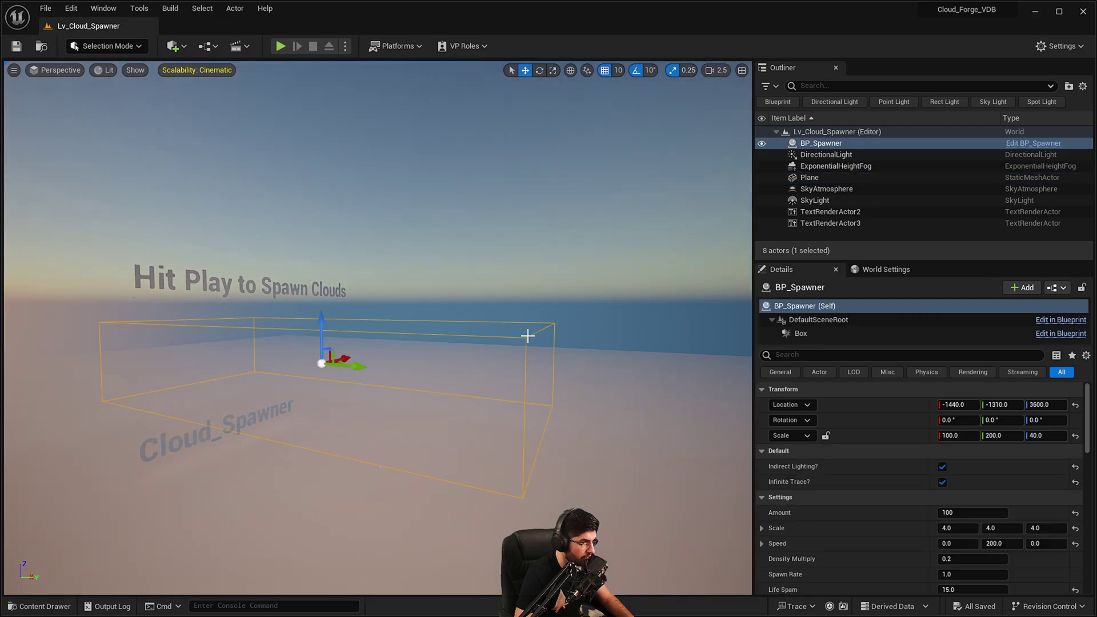
Step: Examine the BP_Spawner volume and its surroundings from several viewpoints
key("f")
key("w")
key("e")
right_click_drag(484, 337, 484, 337)
right_click_drag(421, 297, 405, 299)
key("d")
mouse_move(423, 232)
right_mouse_down()
mouse_move(337, 233)
mouse_move(423, 238)
right_mouse_up()
right_click_drag(466, 397, 466, 396)
right_click_drag(449, 299, 449, 299)
right_click_drag(293, 298, 293, 298)
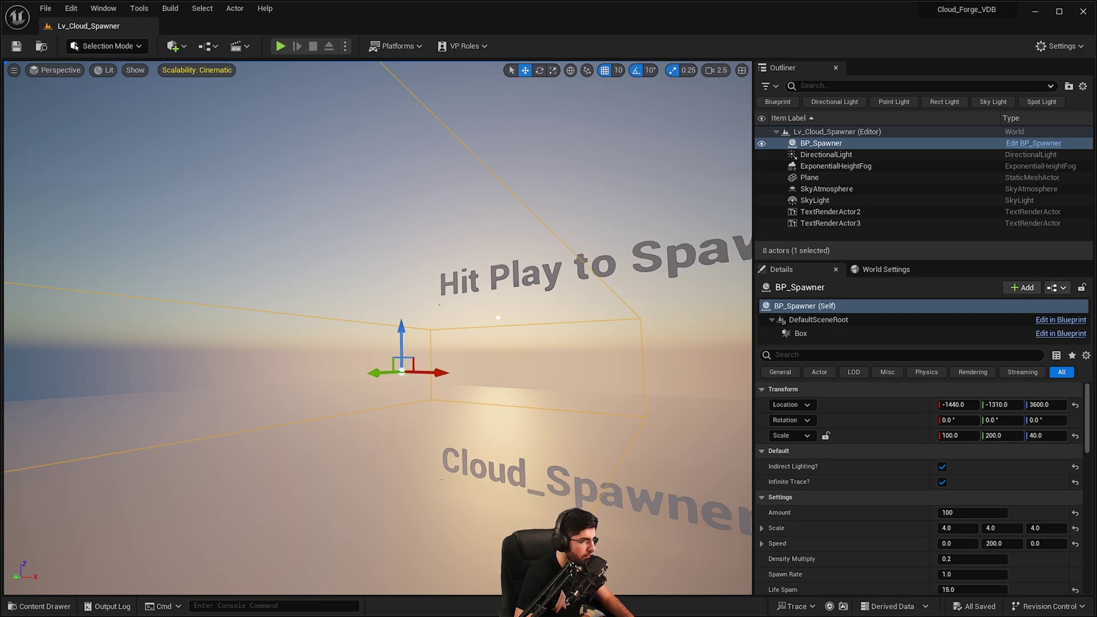
right_click_drag(282, 93, 282, 93)
Step: Play the level to watch BP_Spawner generate clouds, and stop the simulation
left_click(279, 47)
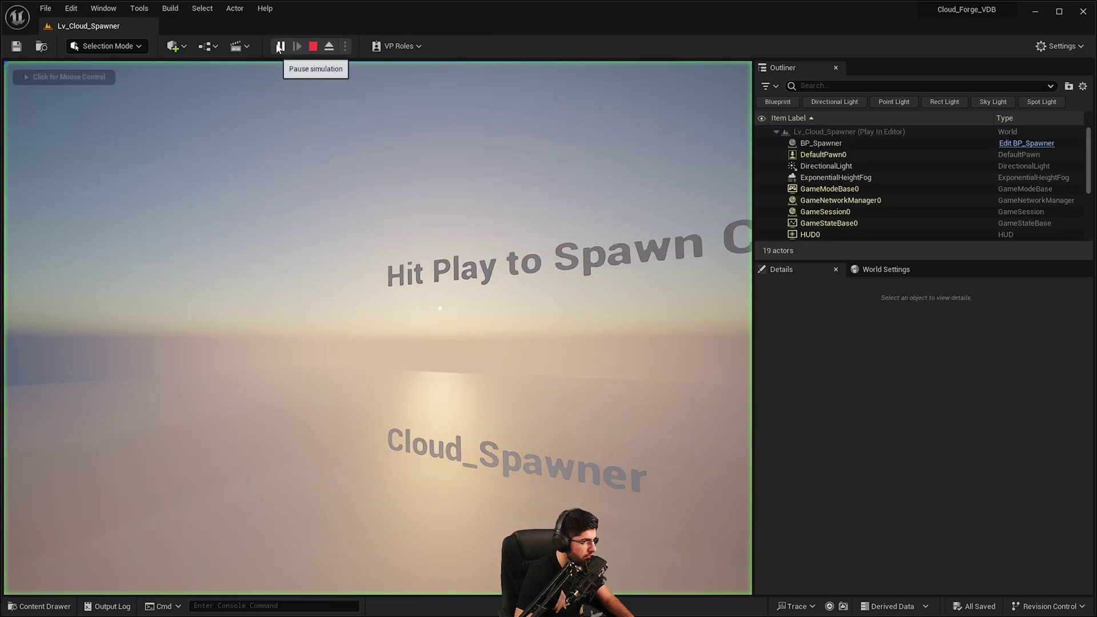
key("a")
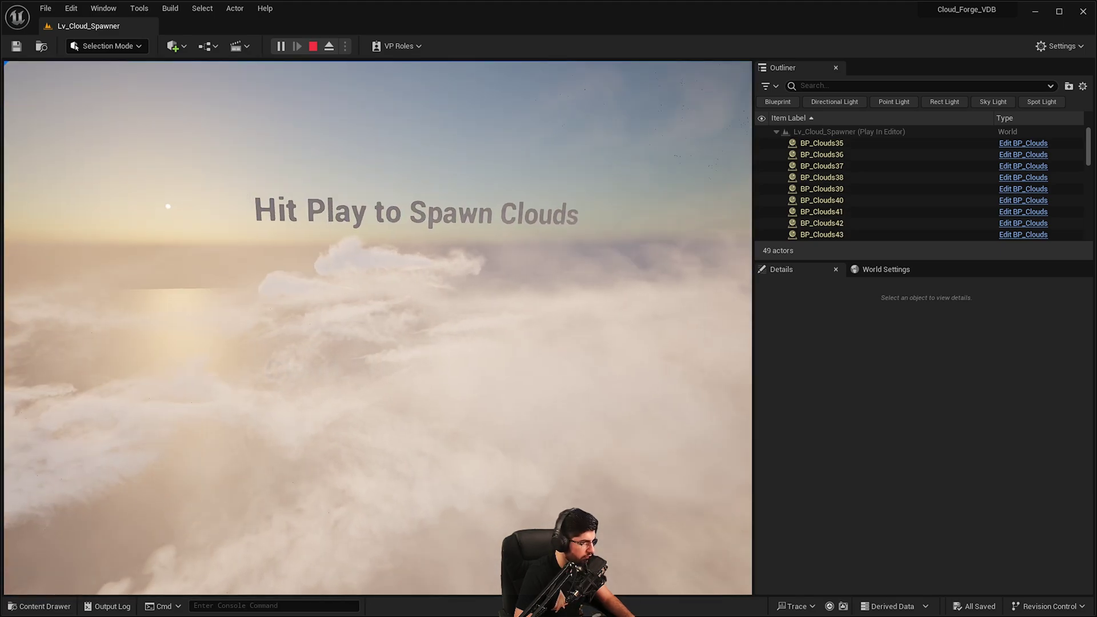
key("Escape")
Step: Play the level, try disabling Indirect Lighting on the running BP_Spawner, and stop the simulation
key("f")
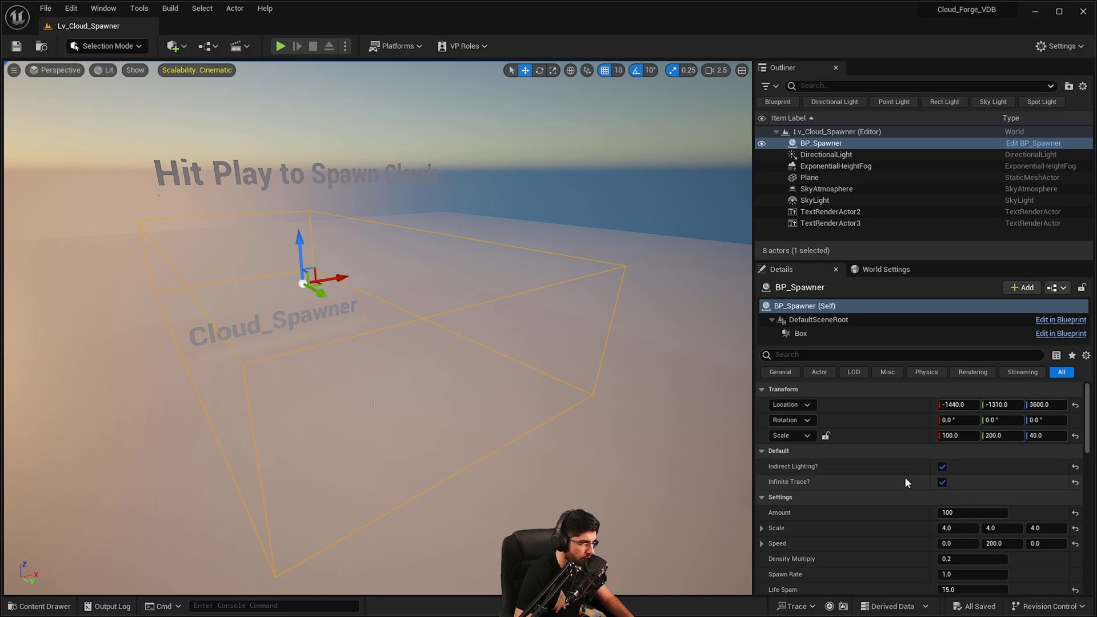
right_click_drag(608, 412, 570, 394)
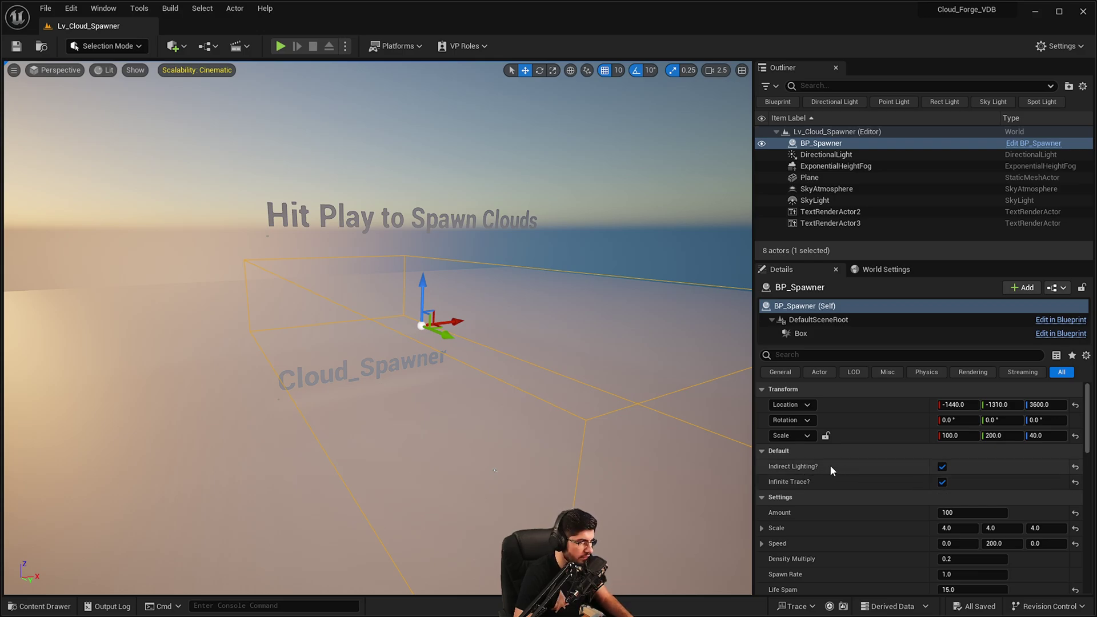
key("w")
right_click_drag(679, 434, 691, 431)
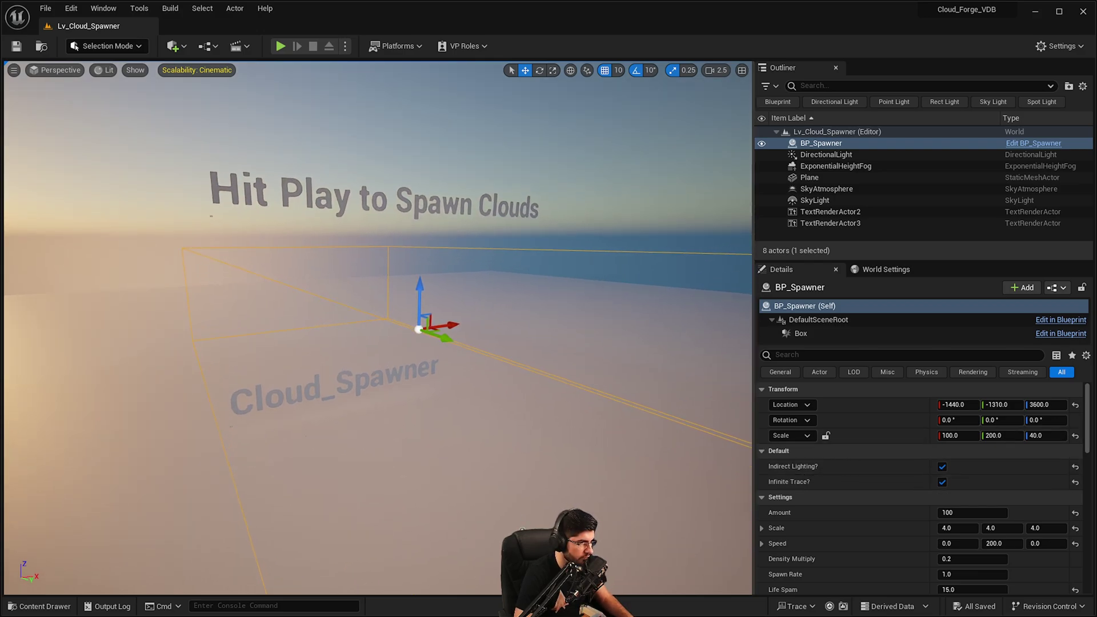
left_click(281, 46)
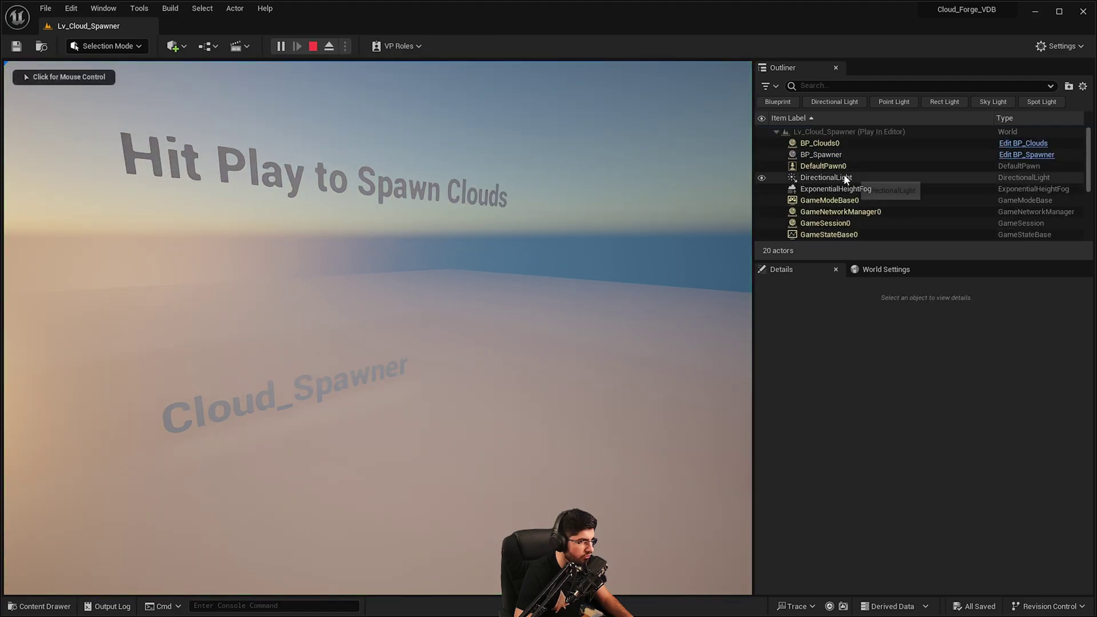
left_click(840, 177)
left_click(825, 165)
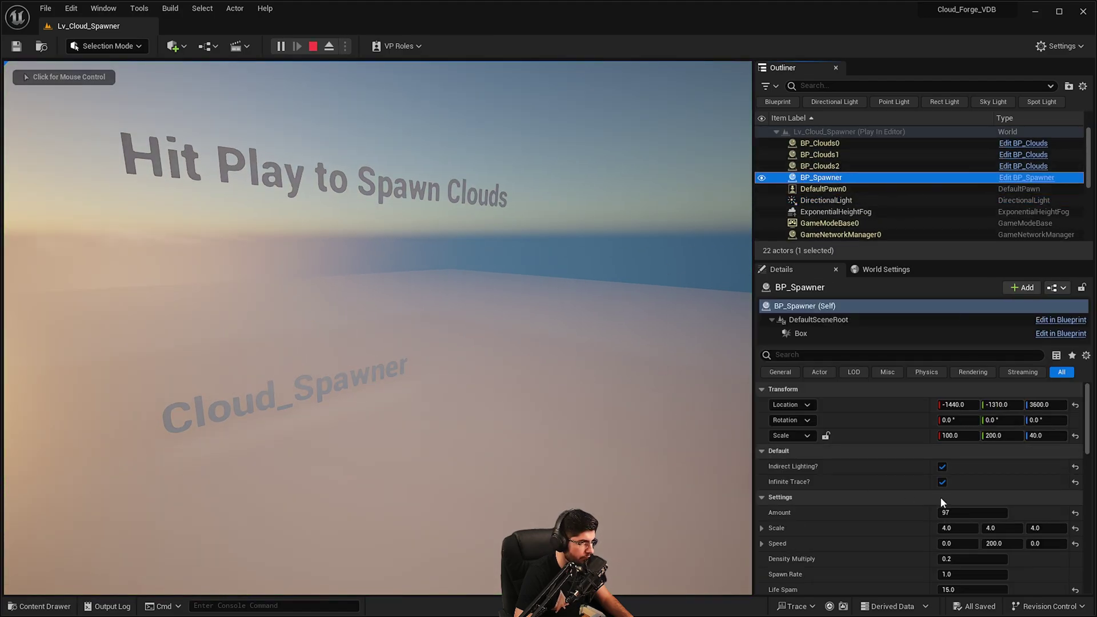
left_click(943, 467)
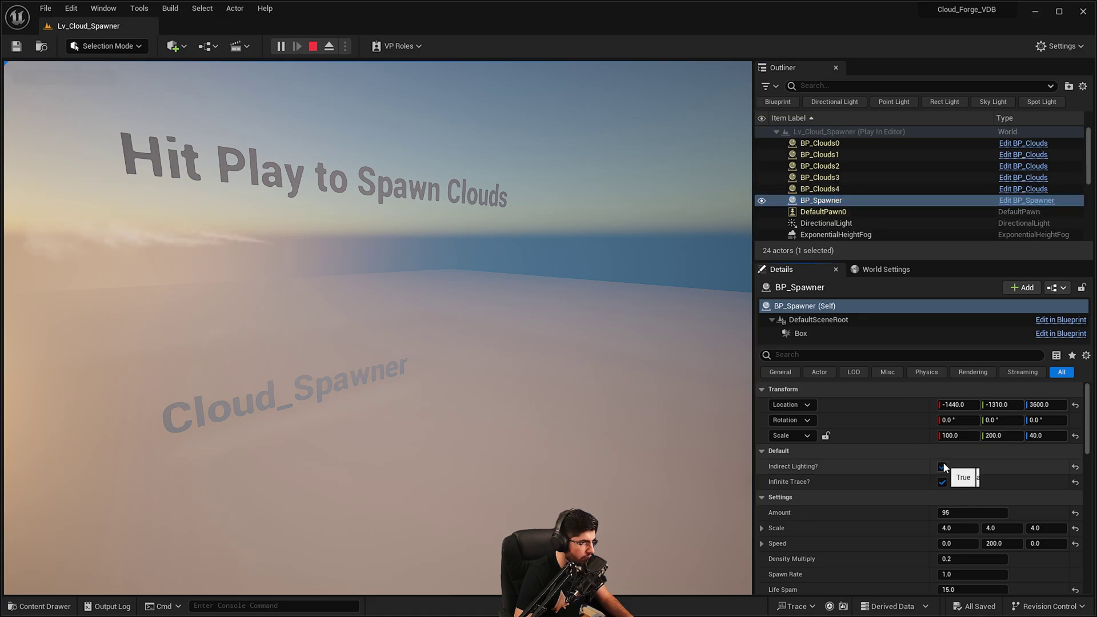
left_click(942, 467)
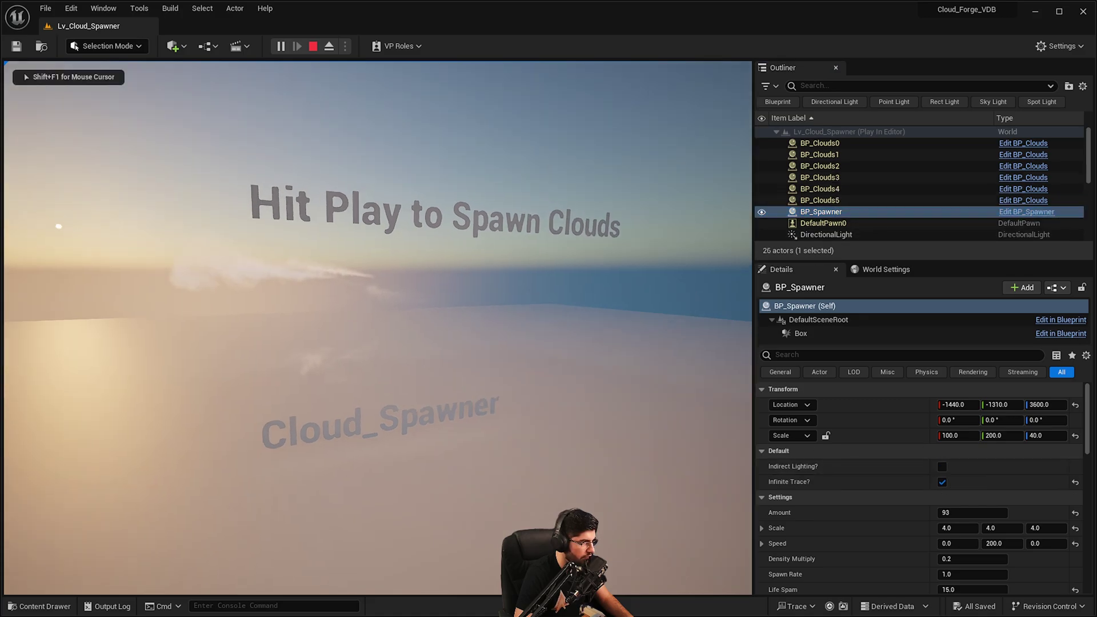
key("super")
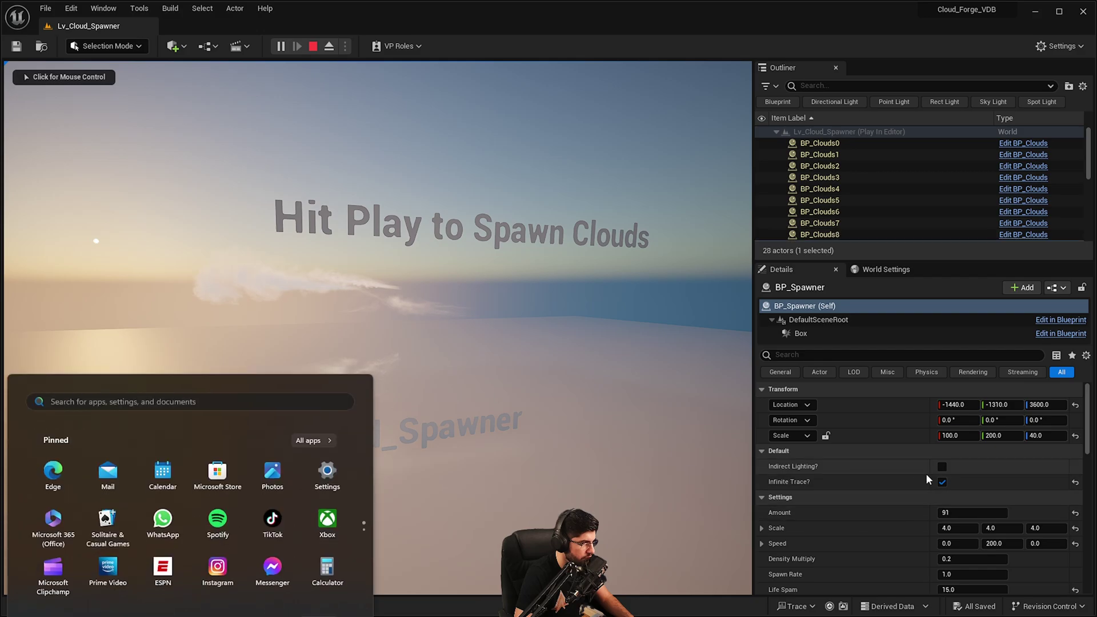
left_click(942, 467)
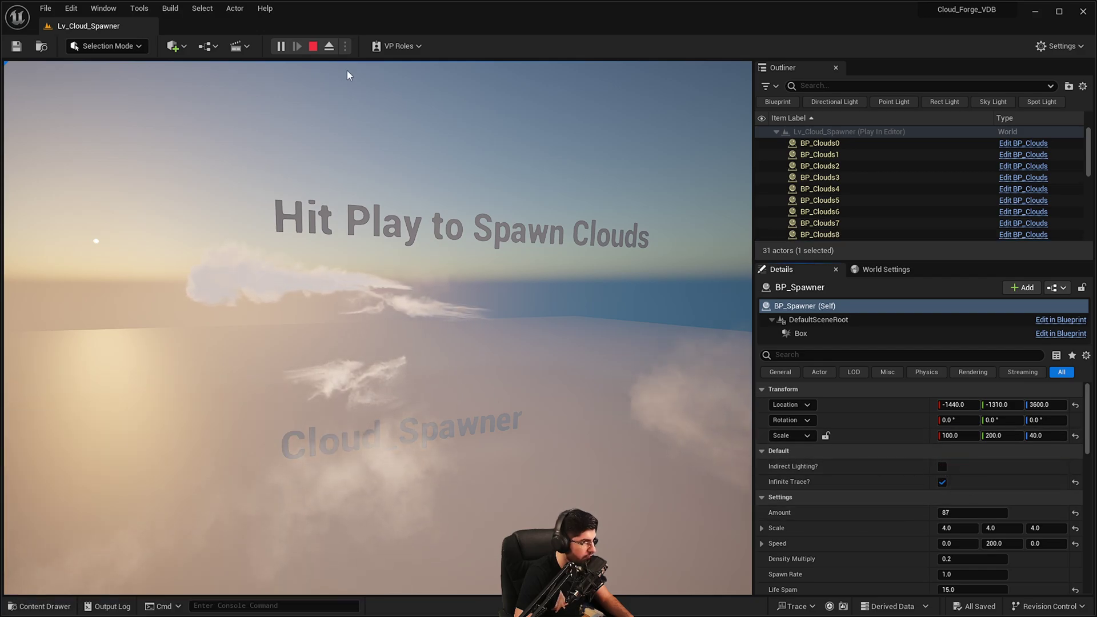
left_click(313, 47)
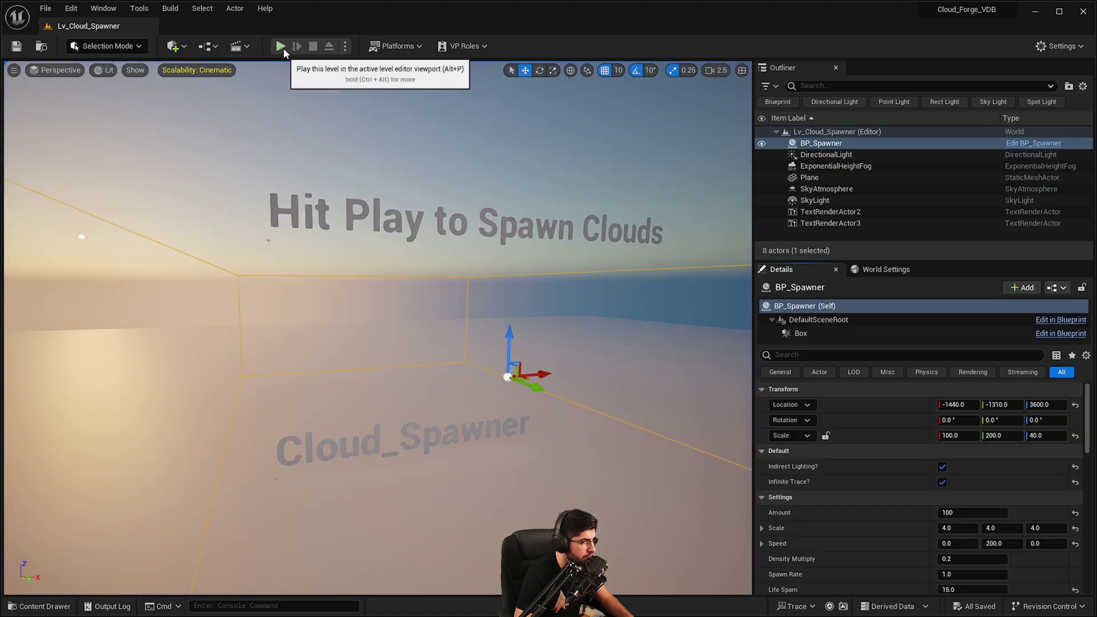
Step: Preview the spawned clouds in play mode with Indirect Lighting disabled on BP_Spawner, and re-enable it after stopping
left_click(941, 467)
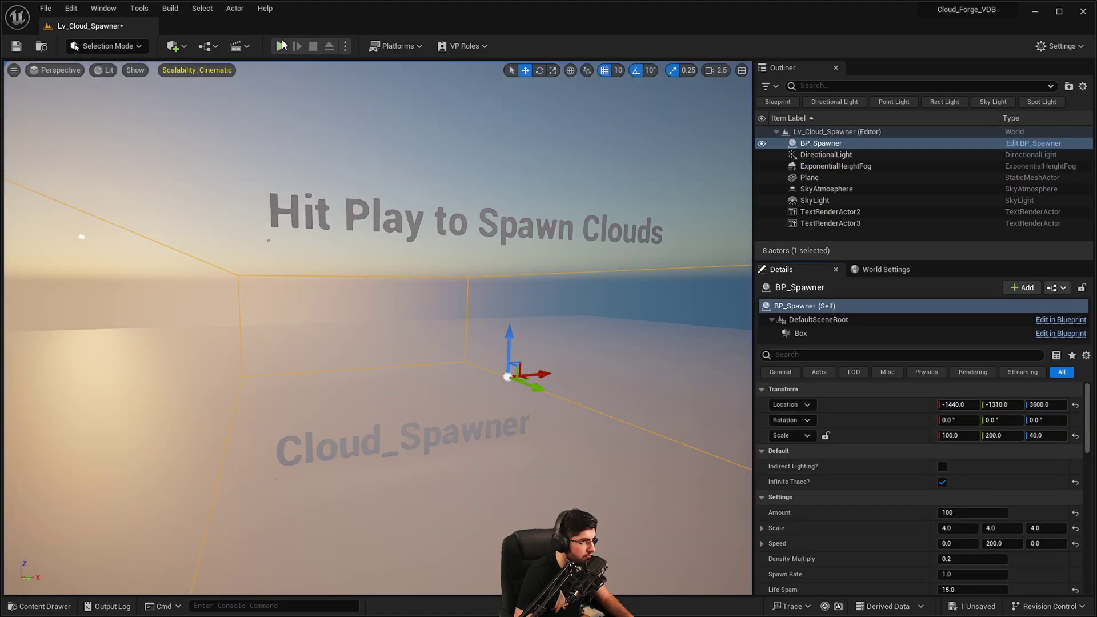
left_click(280, 46)
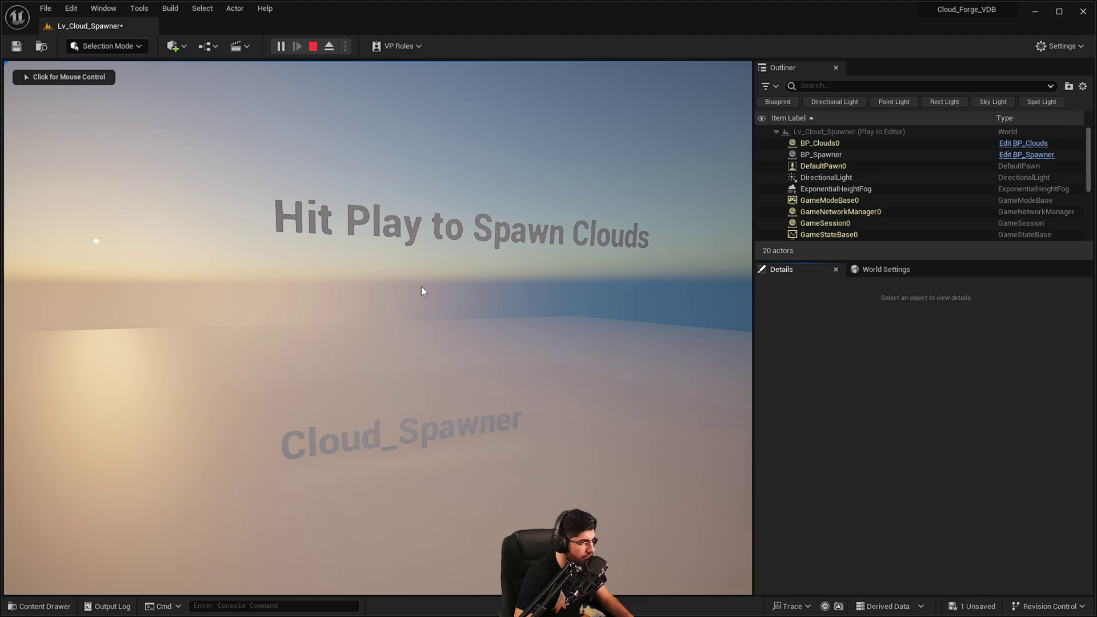
left_click(371, 308)
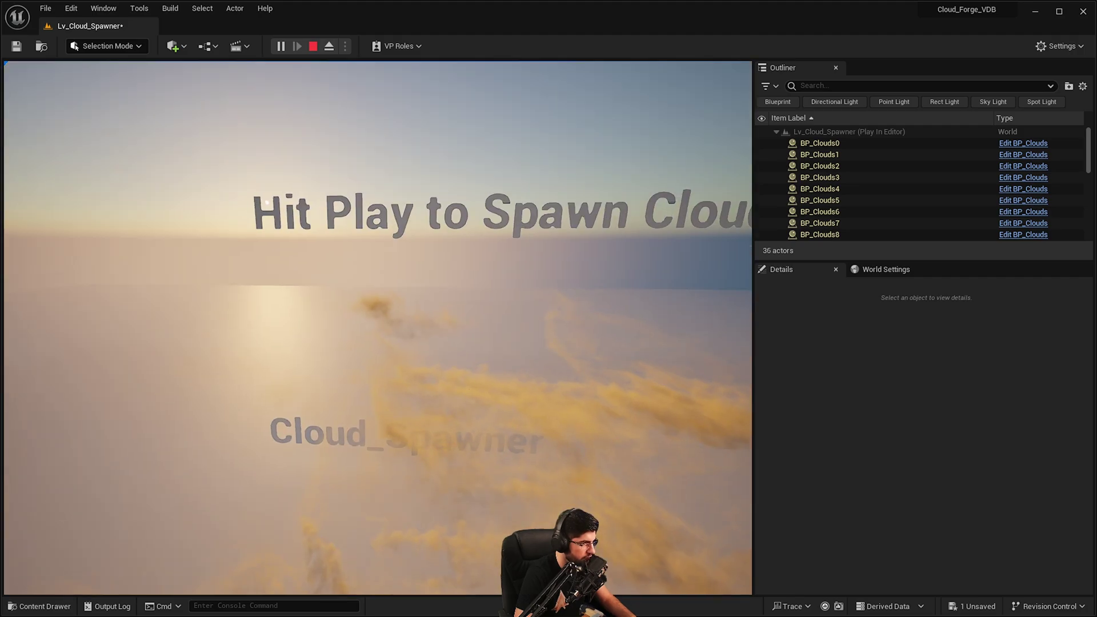
key("Escape")
left_click(942, 467)
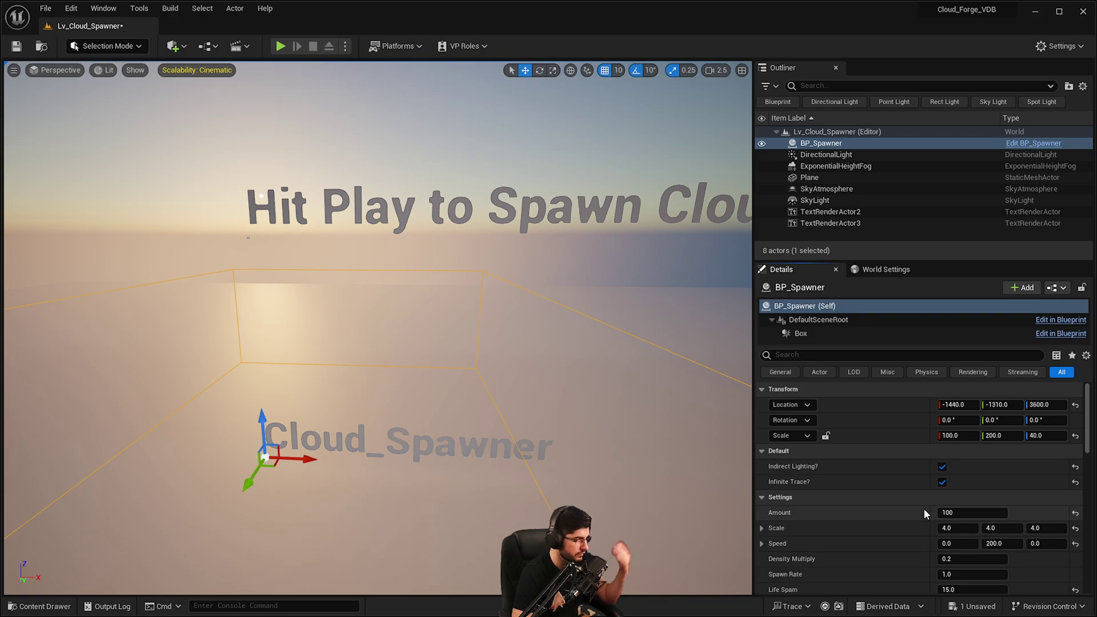
Step: Set the BP_Spawner Speed to 1000 on X and 0 on Y
scroll(845, 485, "down", 2)
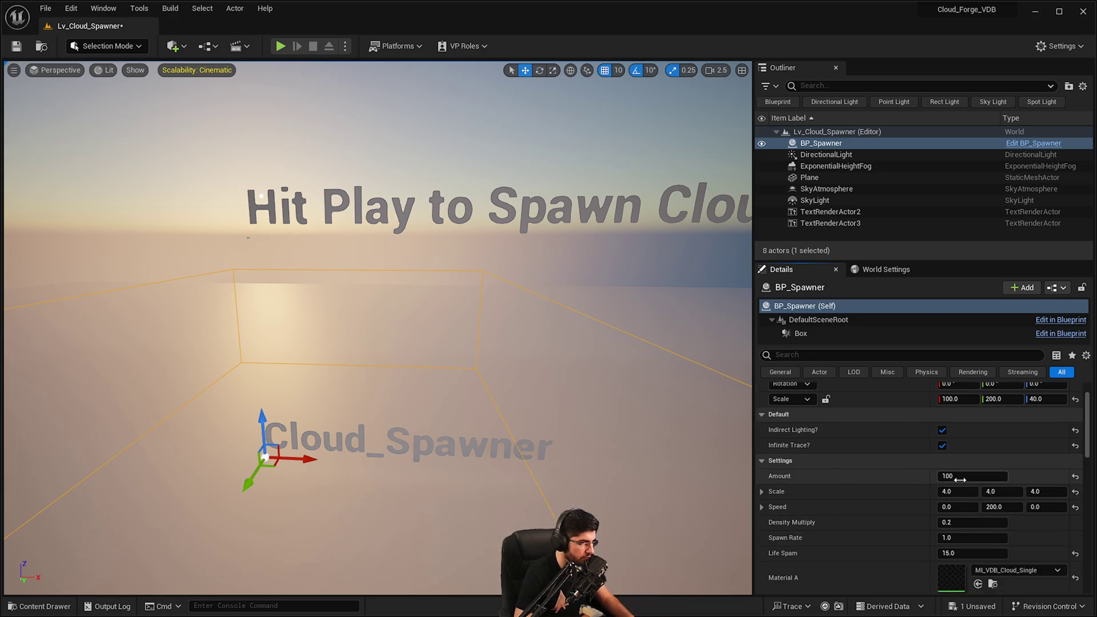
right_click_drag(366, 402, 431, 365)
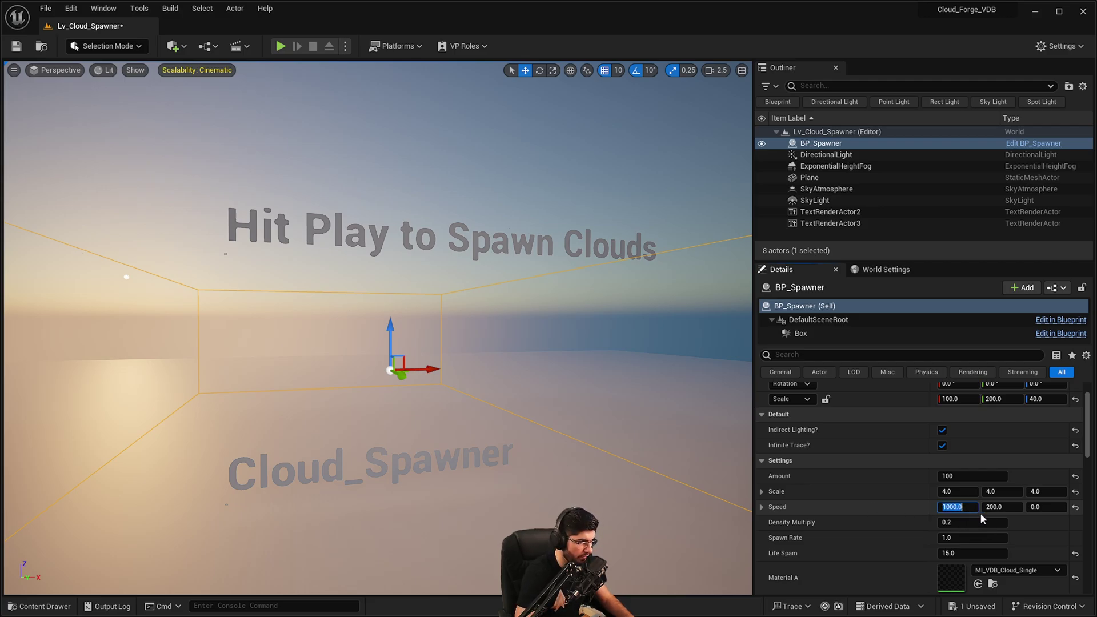
key("Return")
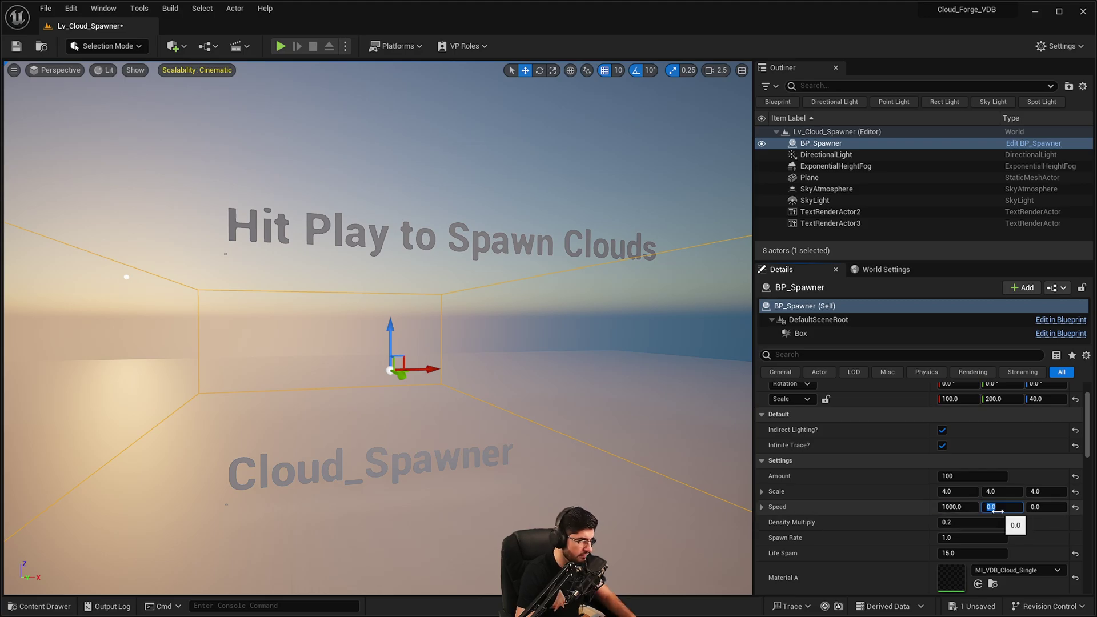
Step: Play the level to check how the clouds move at the new speed, and stop the simulation
left_click(280, 46)
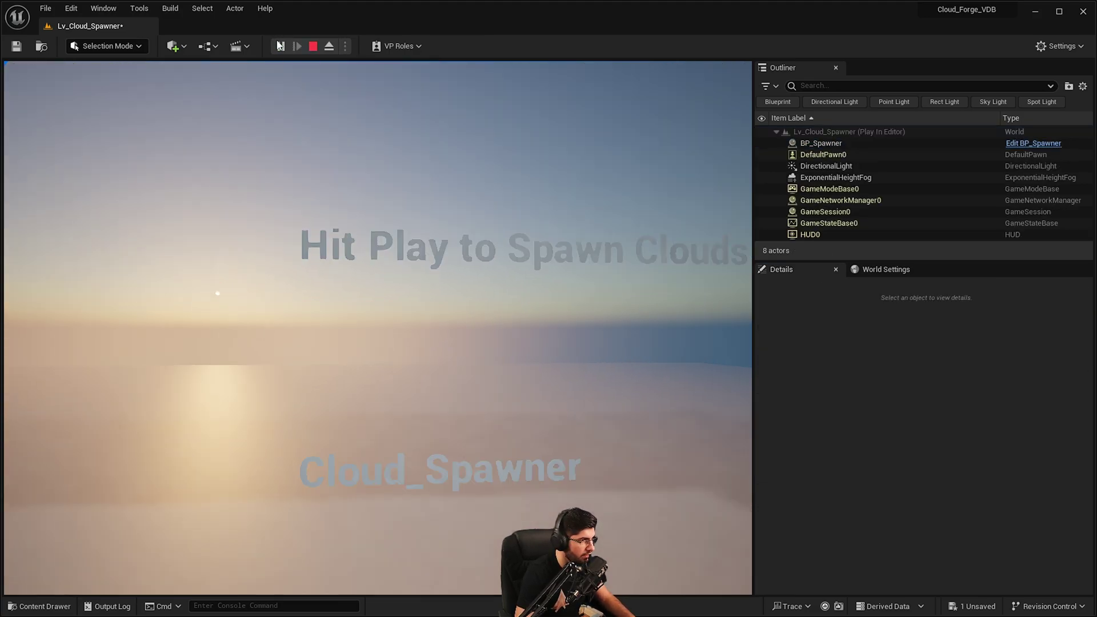
left_click(457, 268)
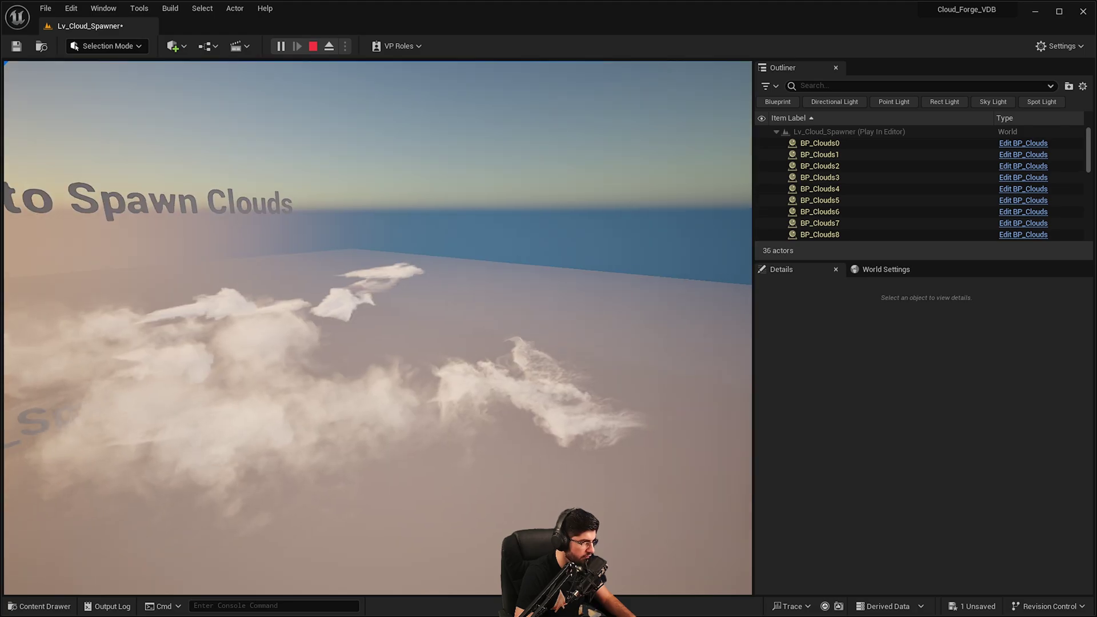
key("Escape")
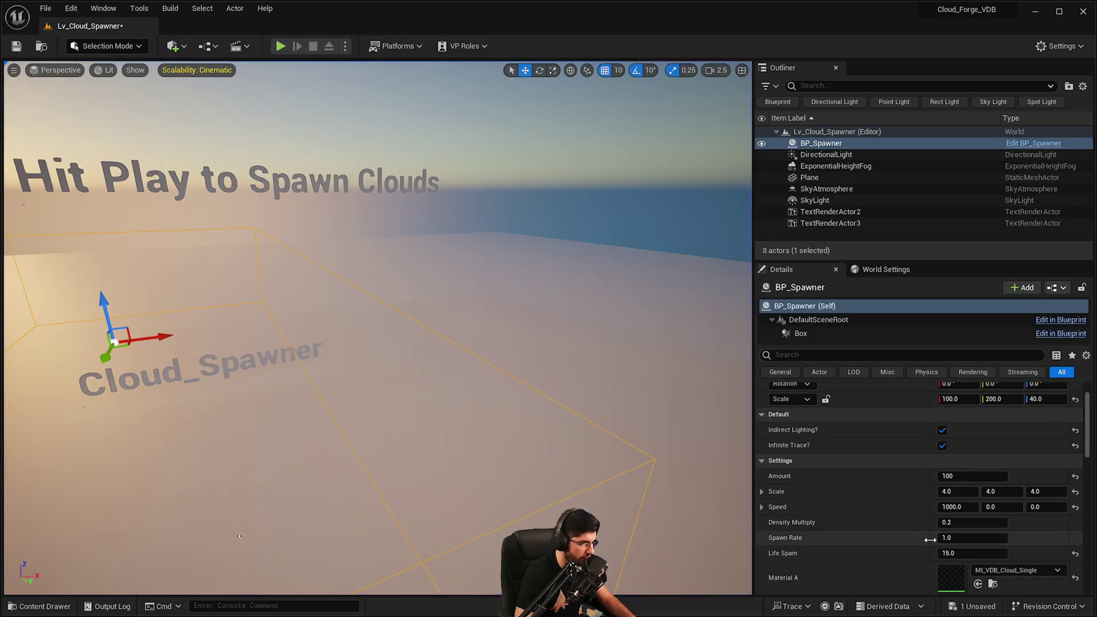
Step: Set the BP_Spawner Density Multiply to 1 and play the level to view the spawned clouds
scroll(929, 539, "down", 2)
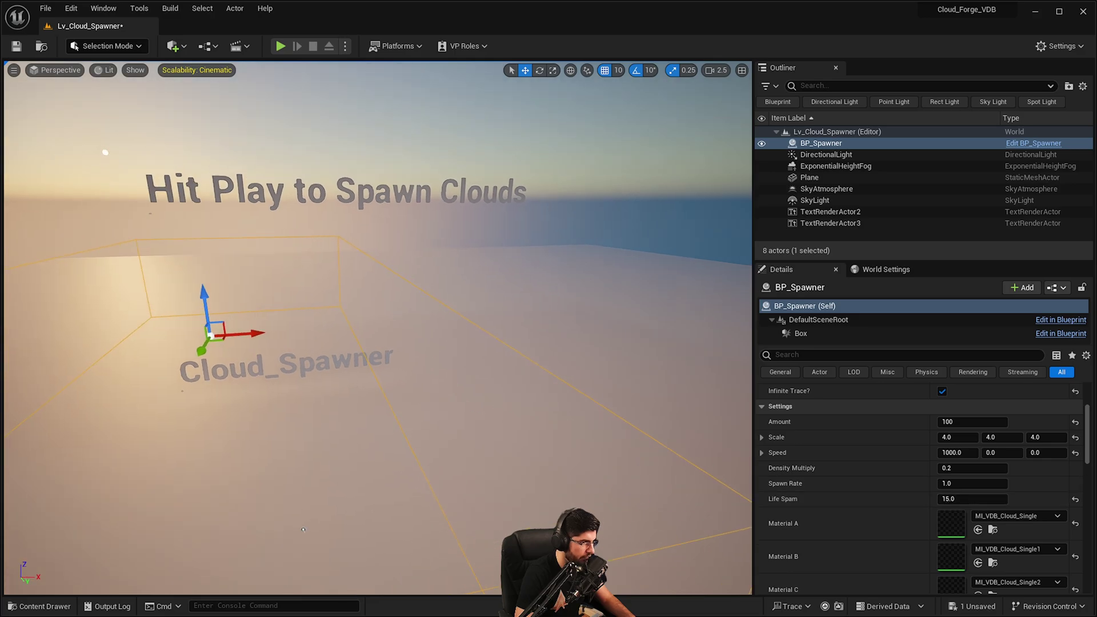
right_click_drag(430, 270, 399, 269)
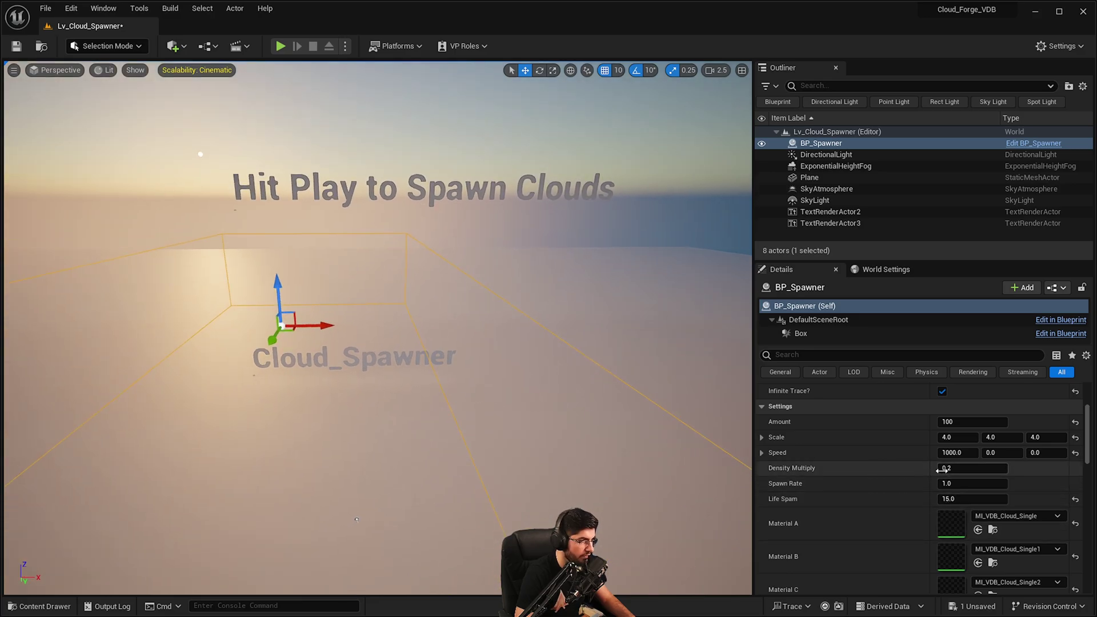
left_click(970, 467)
type("1")
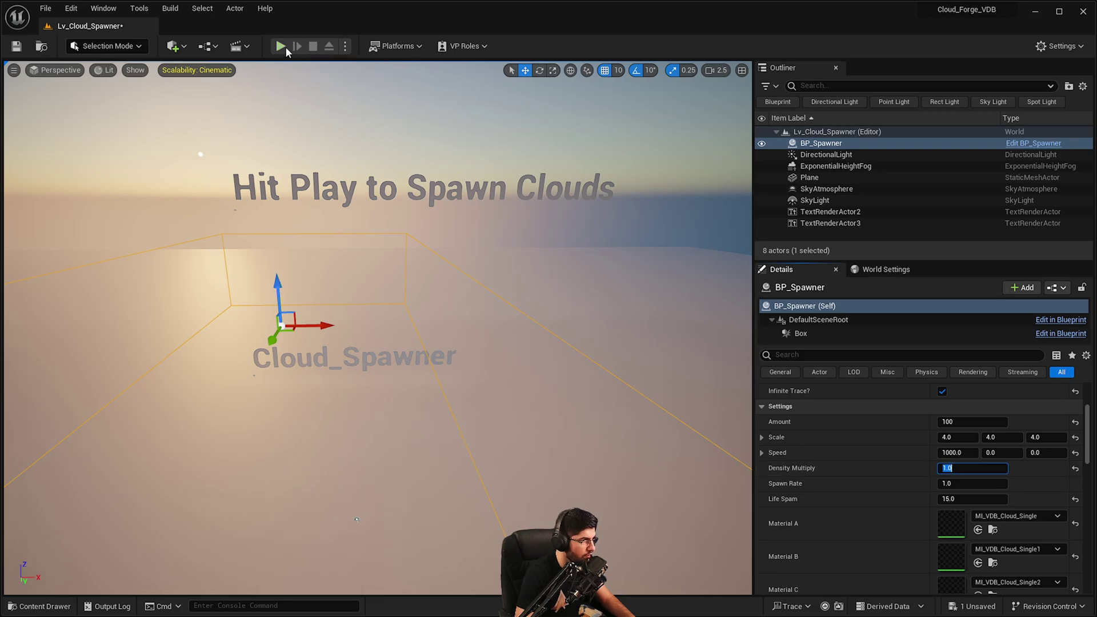
left_click(285, 47)
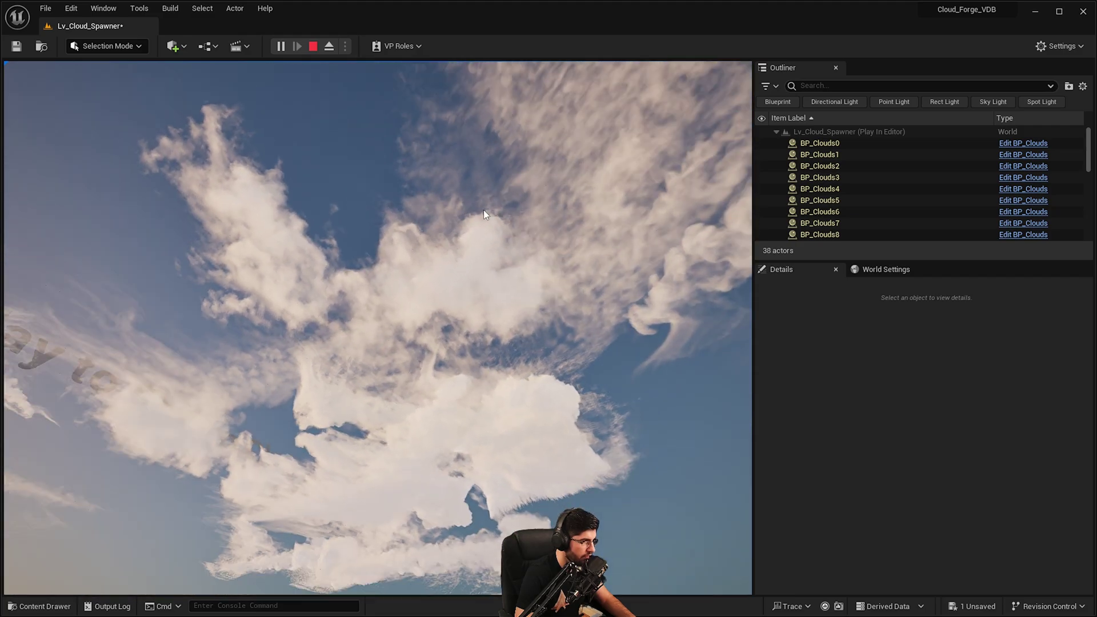
Step: Set the BP_Spawner Spawn Rate to 0.2 and play the level to view the spawned clouds, stopping the simulation at the end
key("Escape")
key("f")
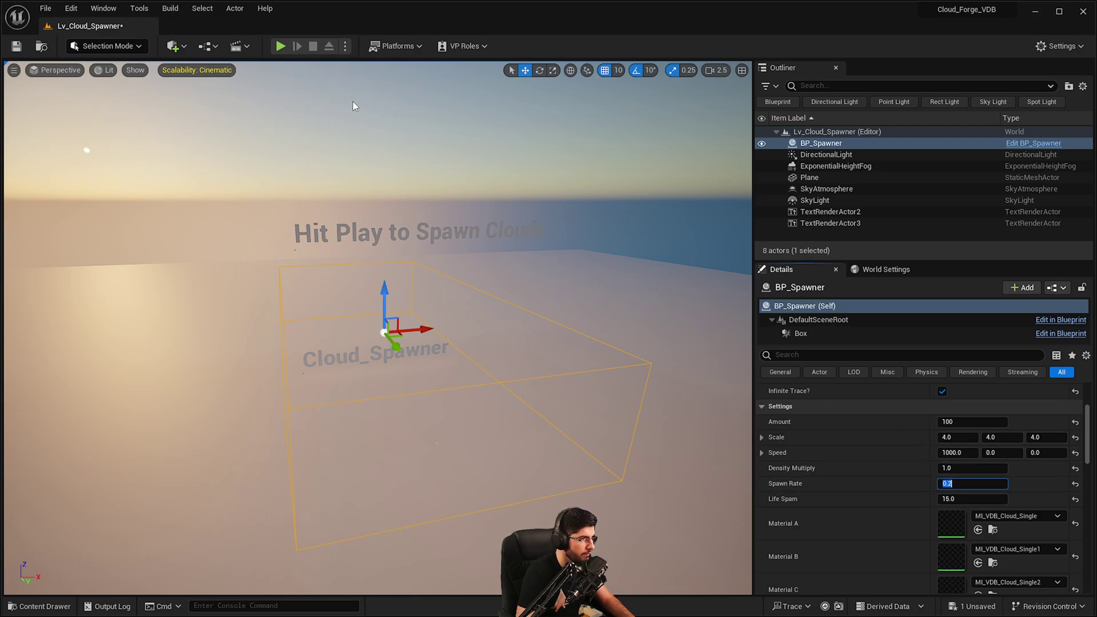
left_click(280, 48)
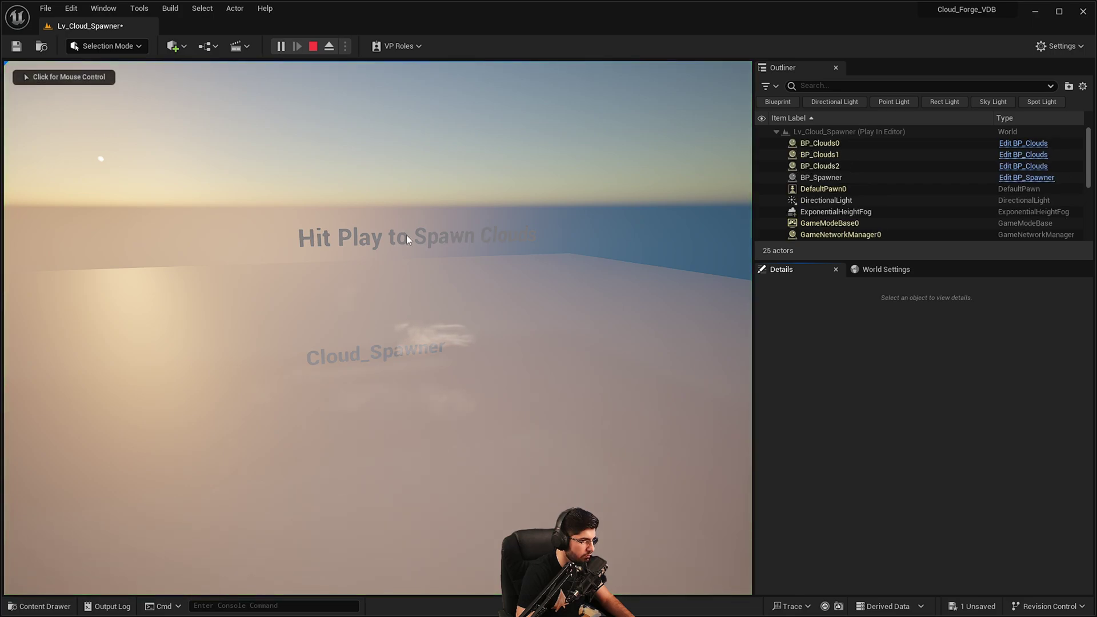
left_click(406, 235)
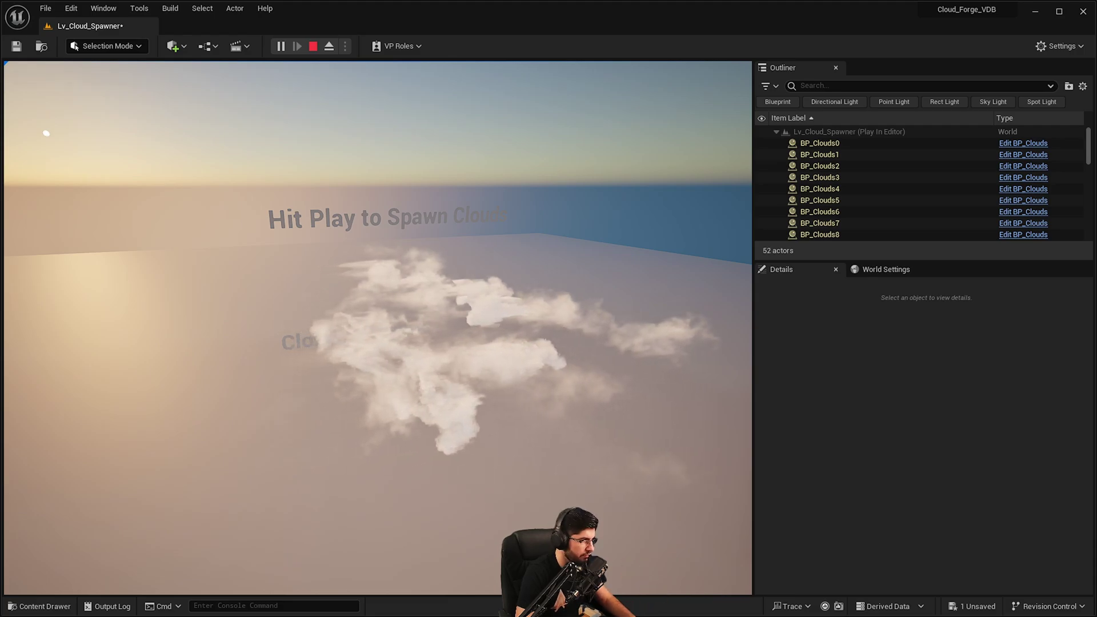
key("Escape")
Step: Review the Life Spam setting and the Material A to Material H slots of BP_Spawner
right_click_drag(365, 460, 359, 500)
scroll(899, 503, "down", 2)
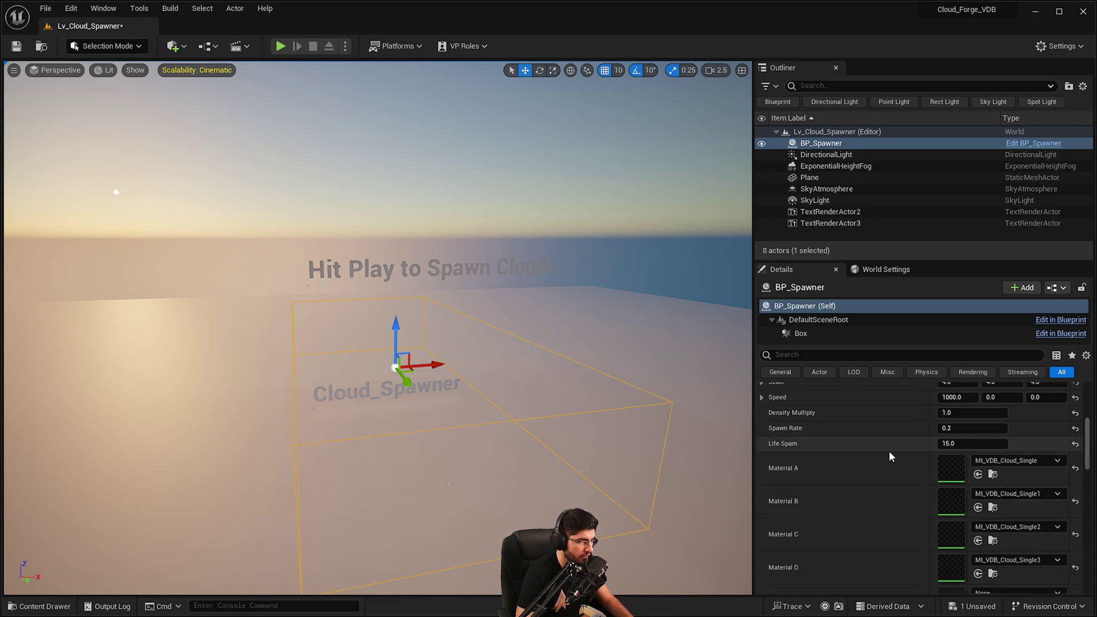
right_click_drag(371, 337, 400, 342)
right_click_drag(478, 340, 458, 339)
key("a")
scroll(945, 433, "down", 5)
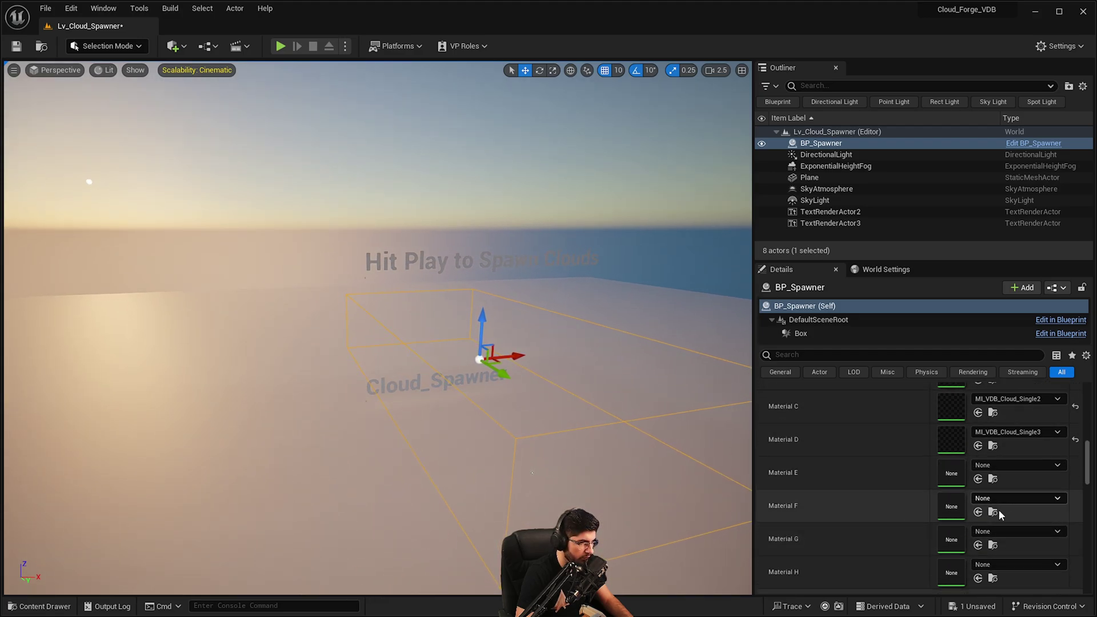
scroll(999, 511, "down", 1)
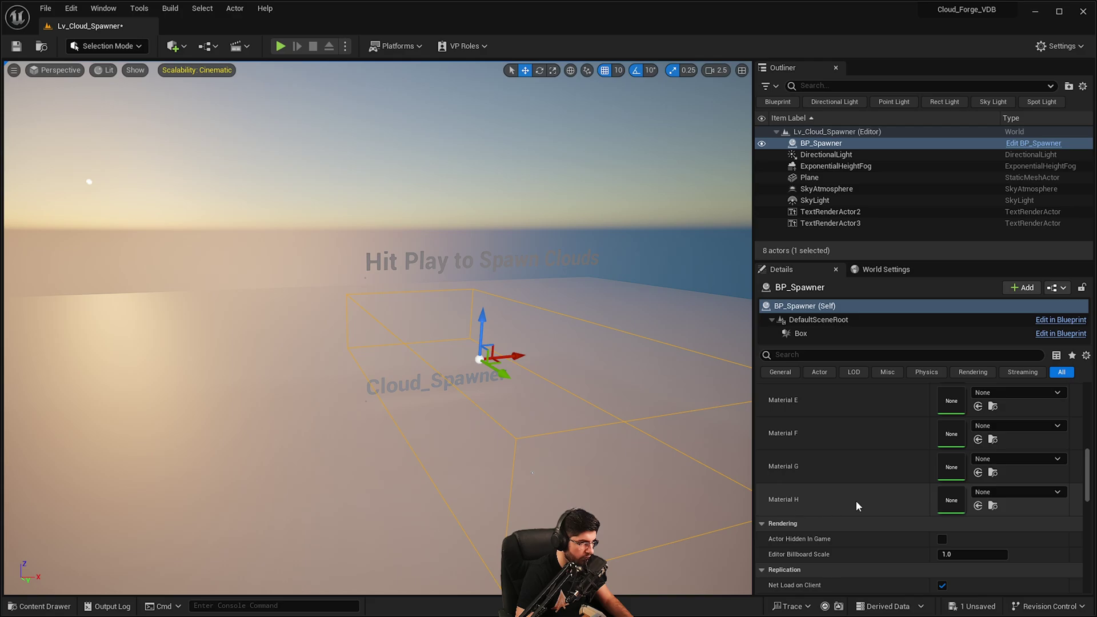
scroll(860, 505, "up", 2)
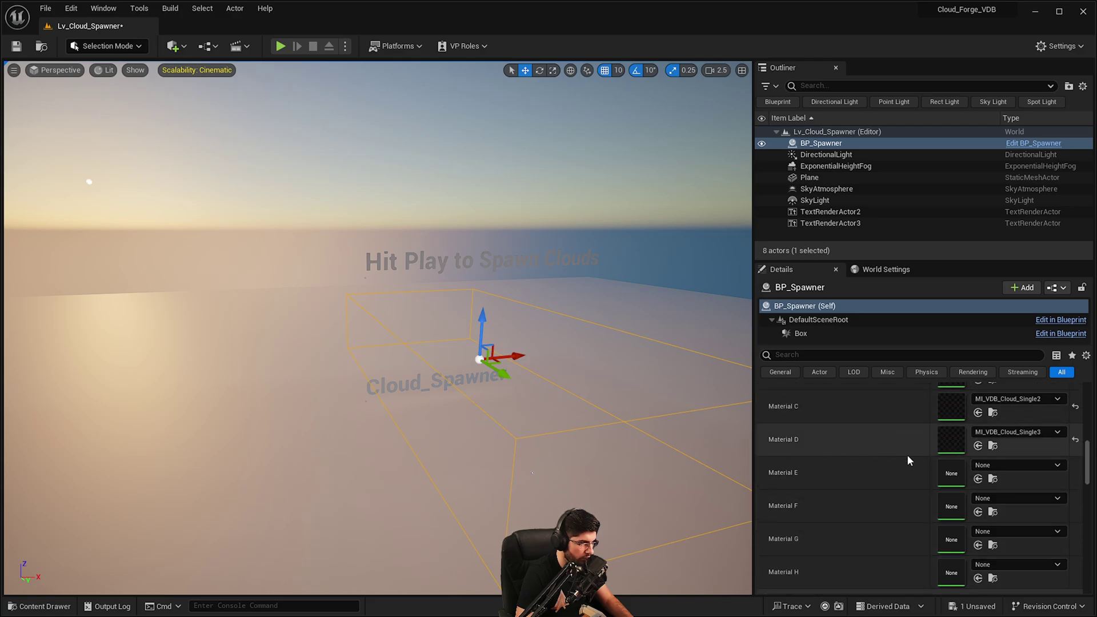
scroll(850, 472, "up", 2)
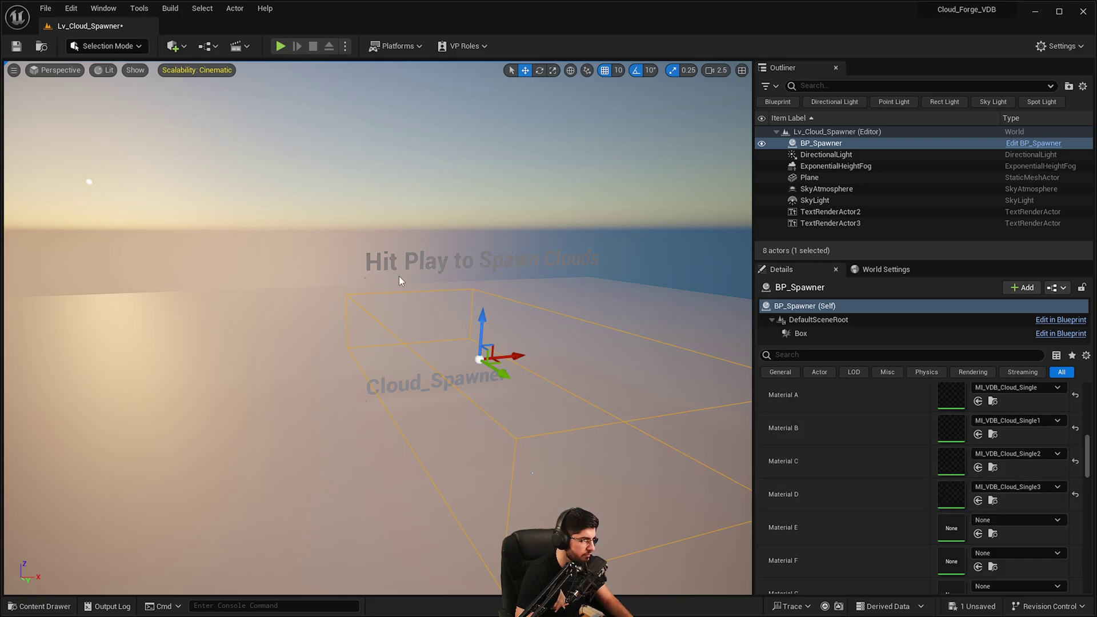
Step: Examine the VDB_Texture parameter of the MI_VDB_Cloud_Single3 material instance and close its editor
left_click_drag(484, 92, 494, 86)
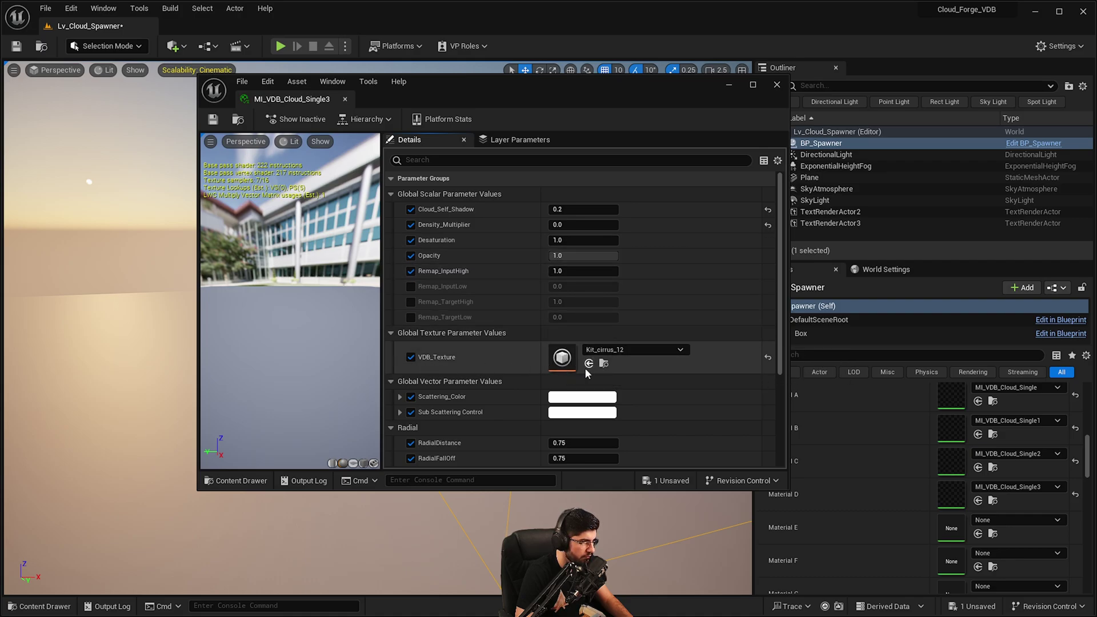
left_click(777, 86)
mouse_move(714, 182)
right_mouse_down()
mouse_move(731, 195)
mouse_move(713, 182)
right_mouse_up()
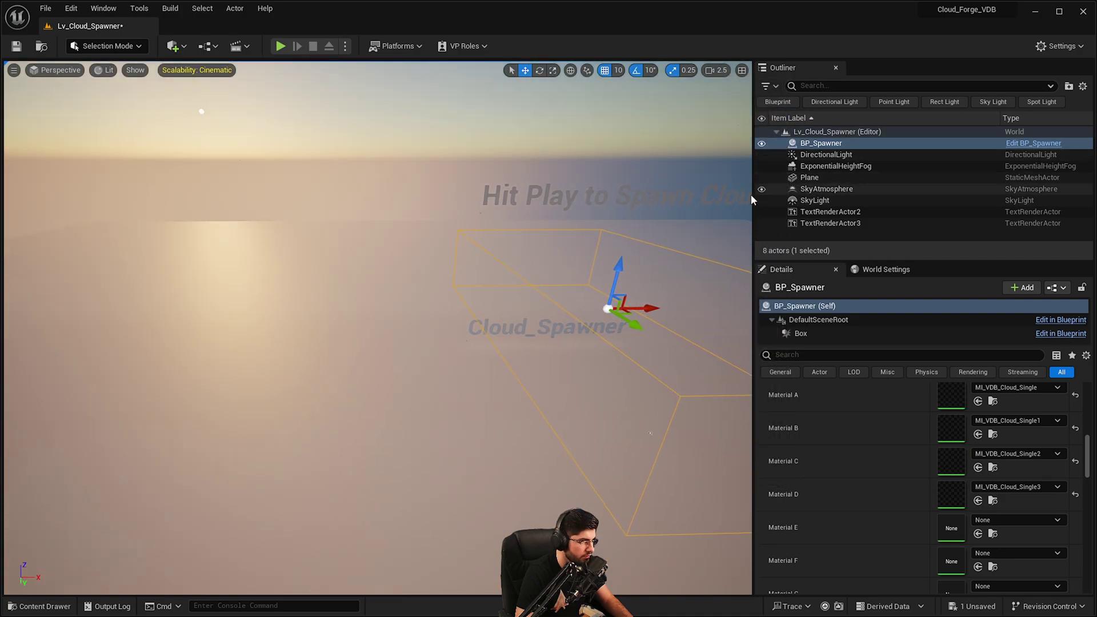
Step: Look through the blueprints in the Blueprint folder of Cloud_Forge_VDB_Vol3
right_click_drag(597, 290, 681, 307)
key("a")
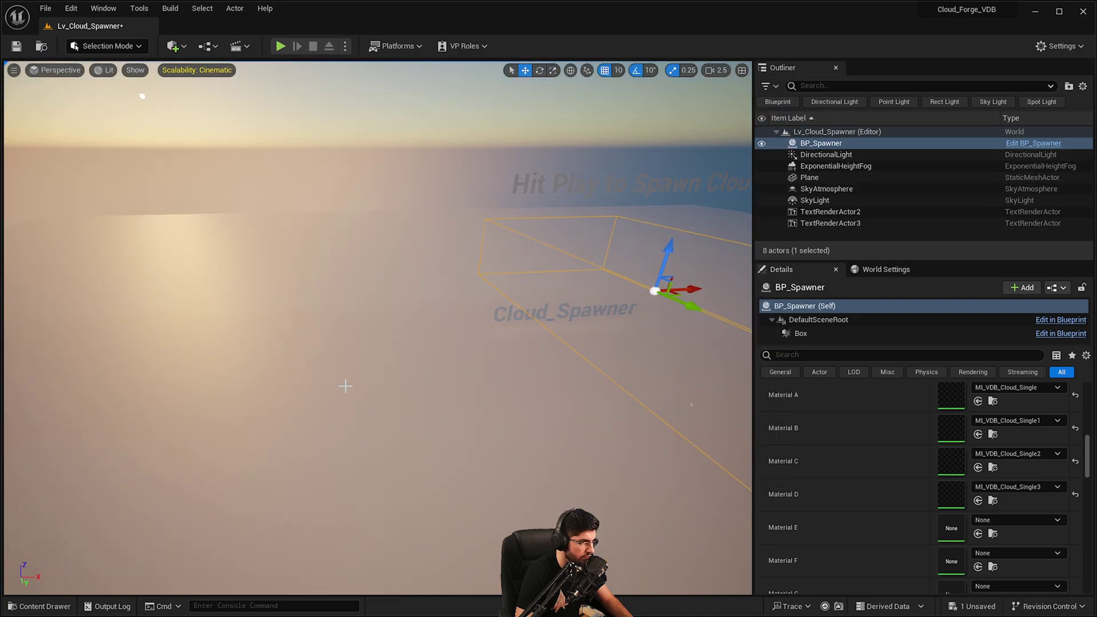
right_click_drag(310, 386, 269, 373)
key("ctrl+space")
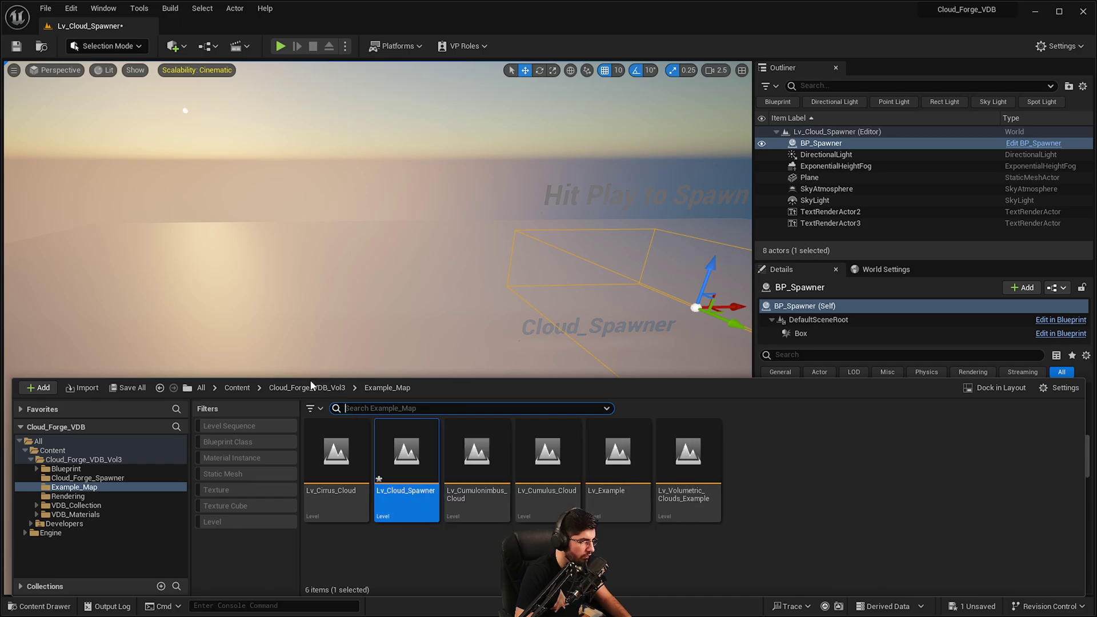
left_click(309, 388)
double_click(336, 451)
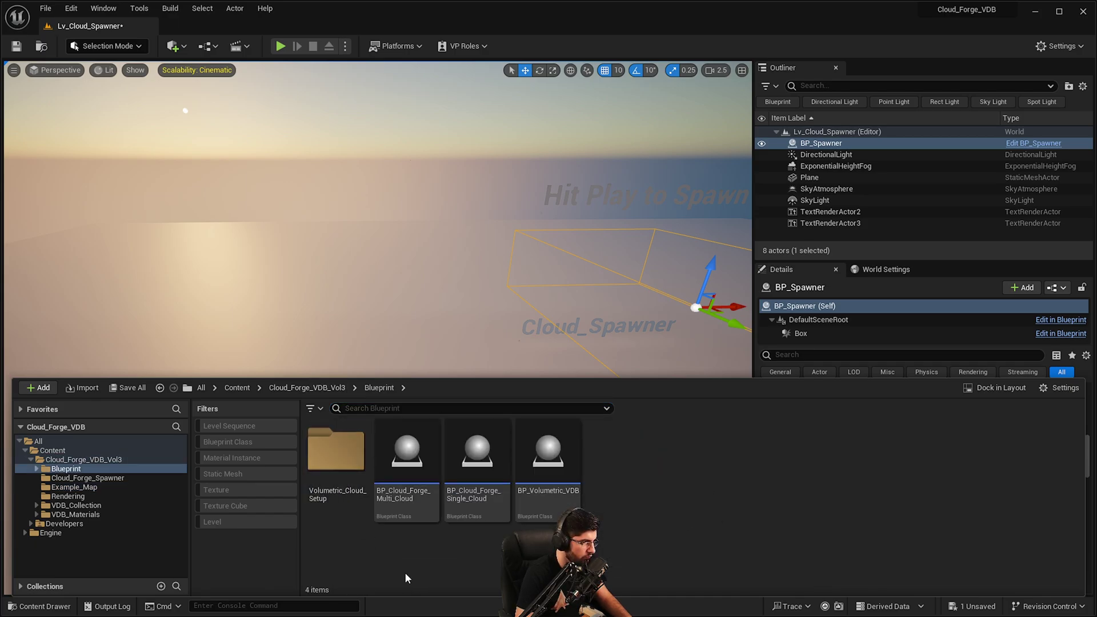
left_click(541, 487)
left_click(355, 485)
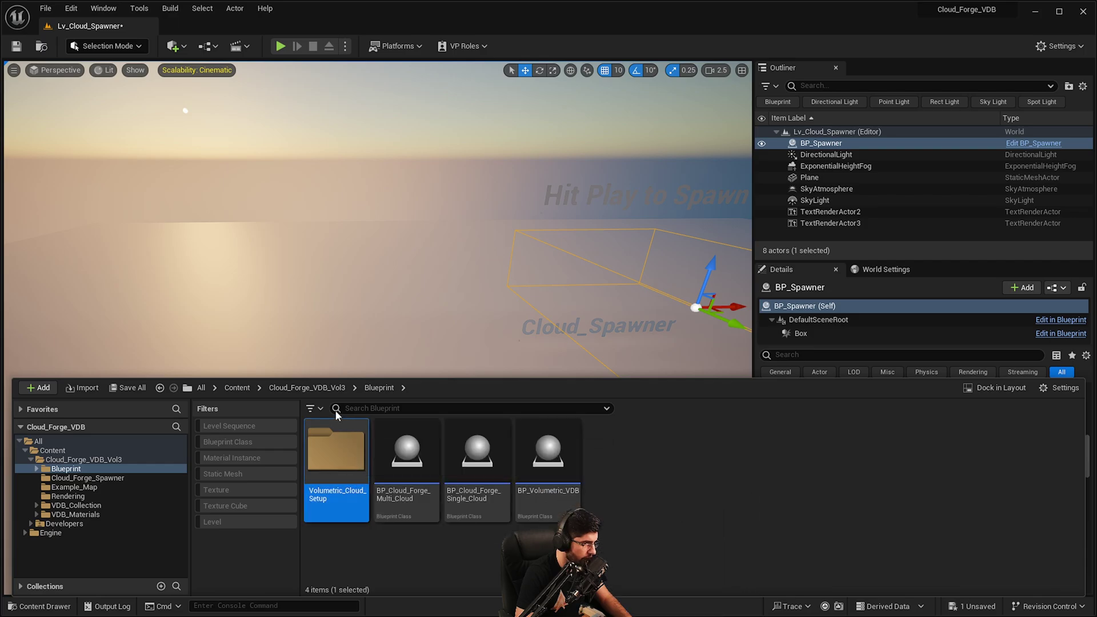
Step: Place a second BP_Spawner actor from the Cloud_Forge_Spawner folder into the level, to one side of the existing spawner
left_click(308, 387)
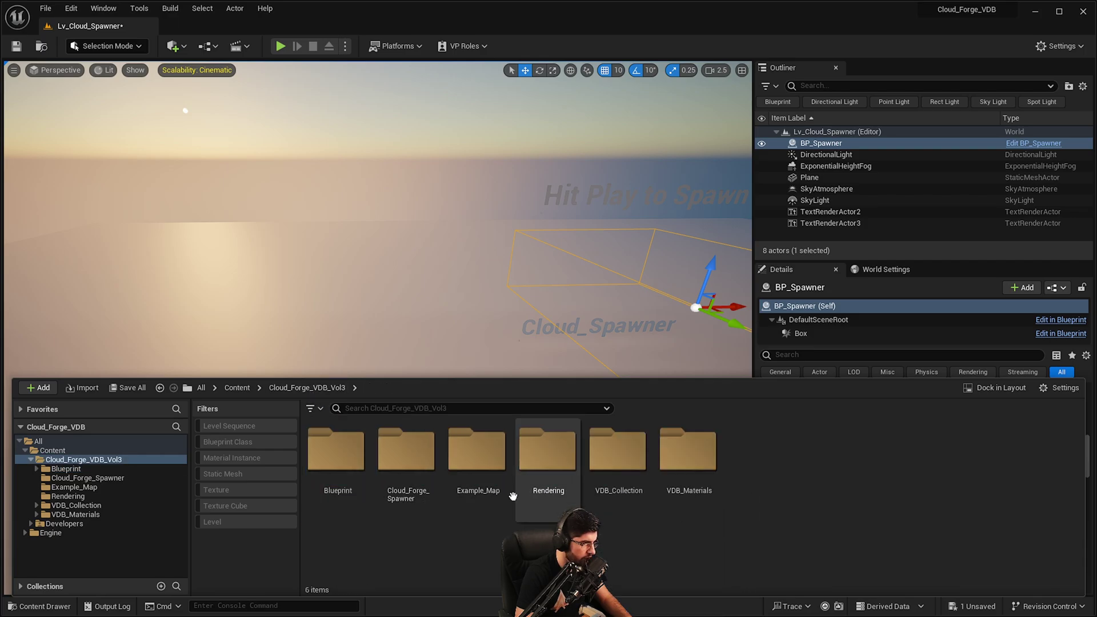
double_click(433, 496)
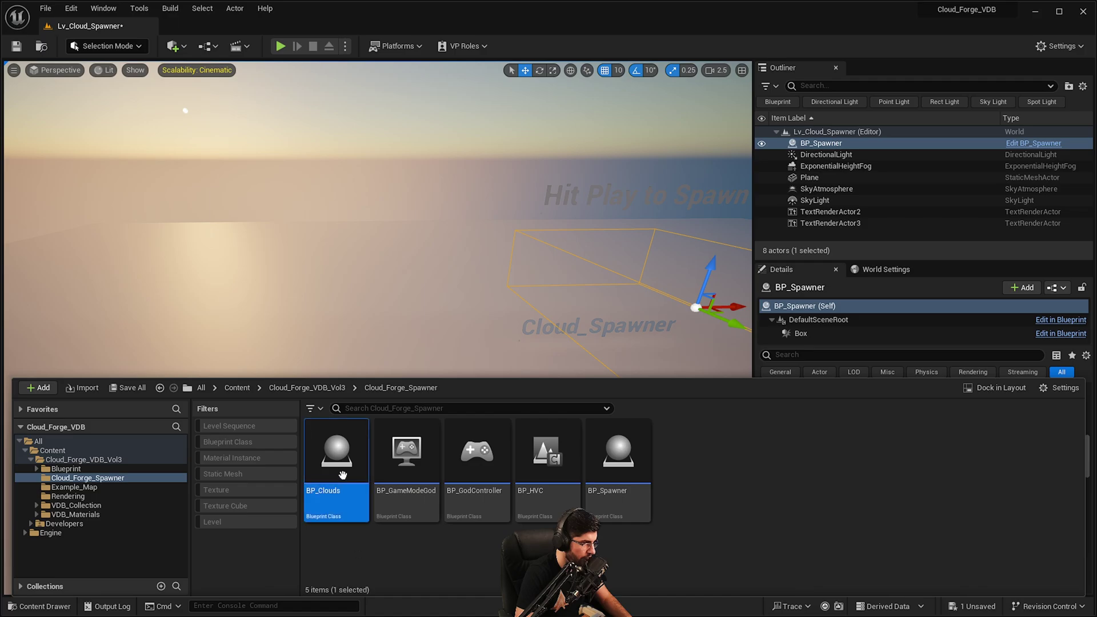
left_click(618, 457)
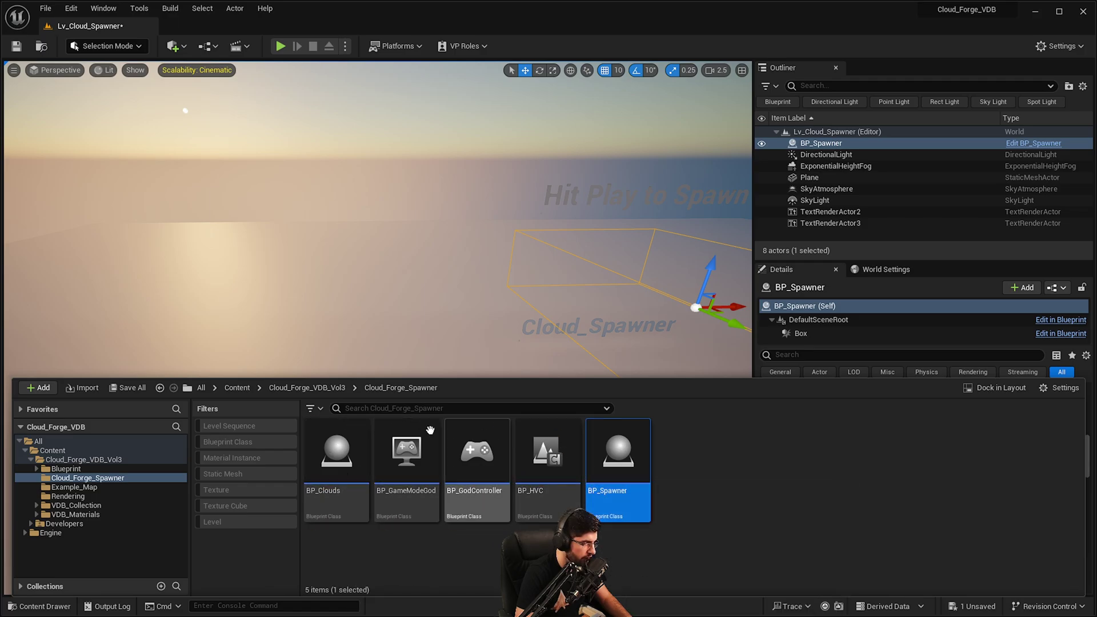
left_click_drag(639, 462, 322, 362)
left_click_drag(281, 241, 275, 210)
right_click_drag(275, 211, 276, 210)
key("w")
scroll(951, 471, "up", 6)
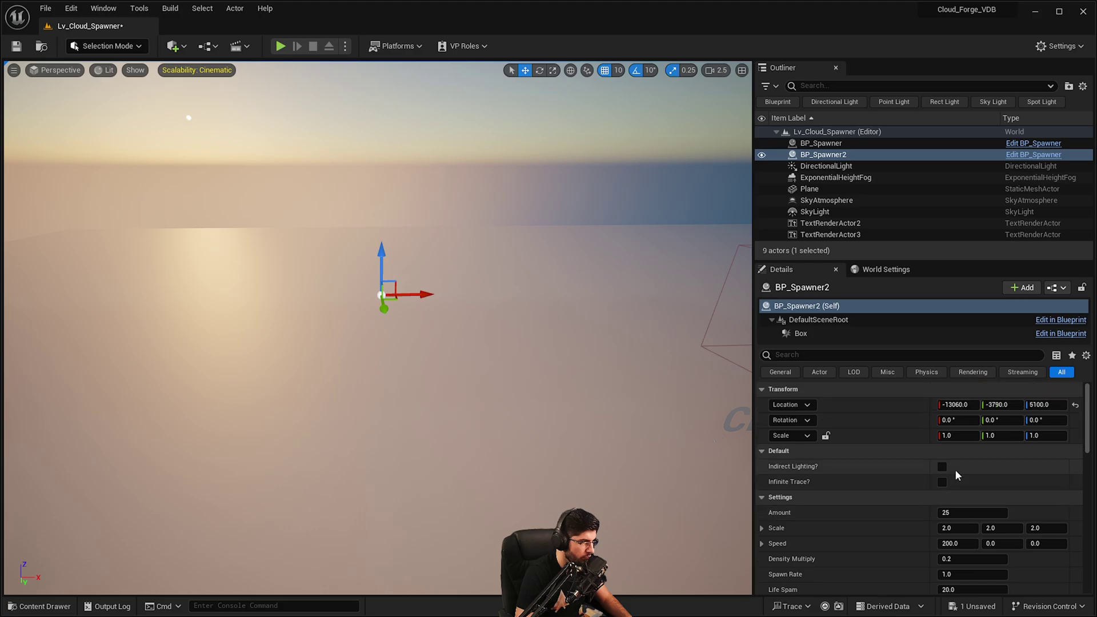
Step: Lock the proportions of the new spawner's transform scale and set it to 50 on all axes
right_click_drag(686, 394, 657, 386)
right_click_drag(691, 425, 662, 417)
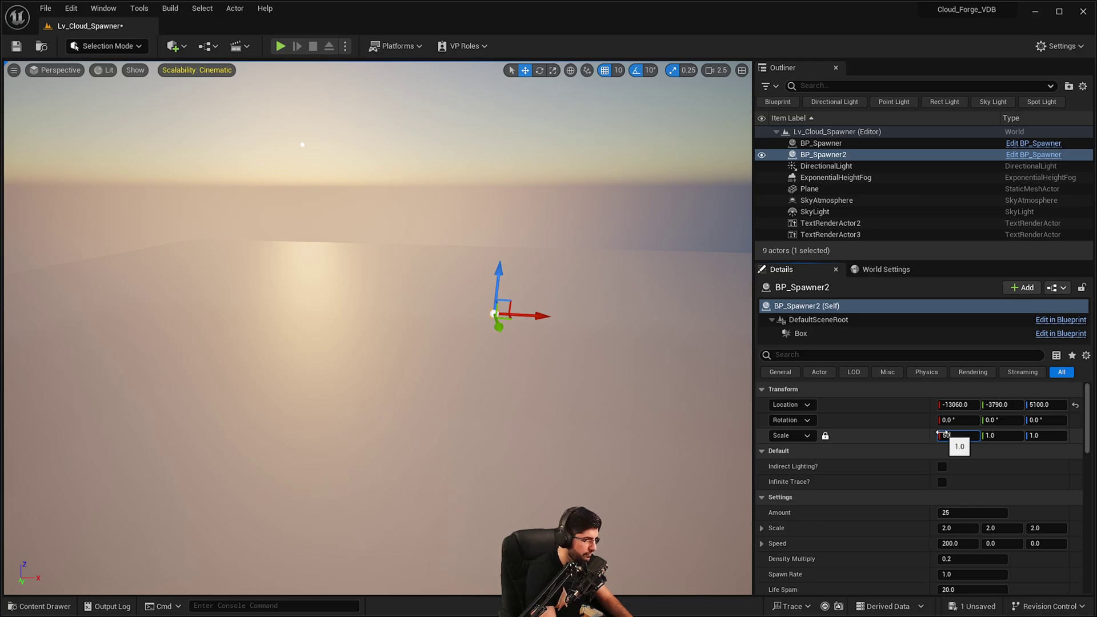
key("s")
mouse_move(478, 371)
right_mouse_down()
mouse_move(532, 345)
mouse_move(460, 377)
right_mouse_up()
key("e")
key("w")
key("q")
Step: Enable Indirect Lighting and Infinite Trace on BP_Spawner2, with Amount set to 50 and Speed X to 2000
left_click(942, 467)
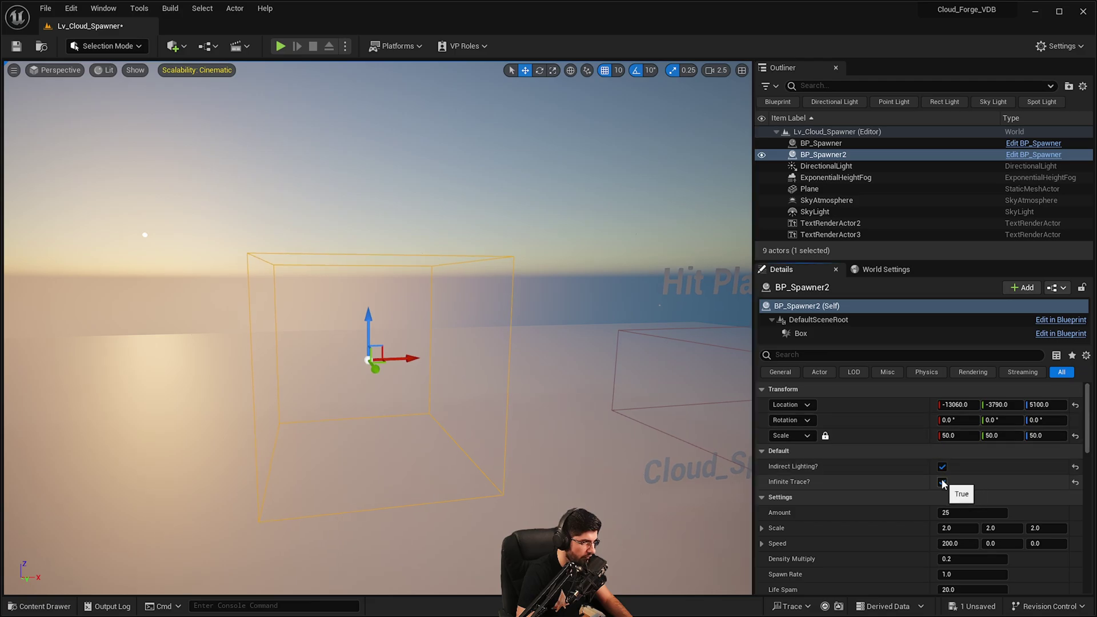
right_click_drag(453, 425, 427, 426)
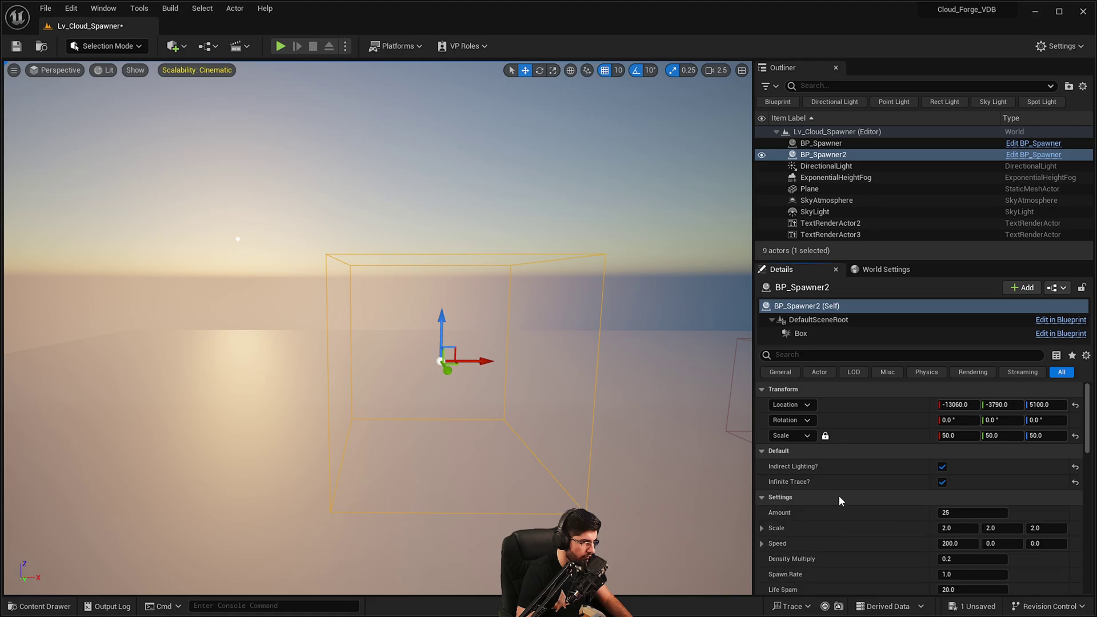
left_click(958, 513)
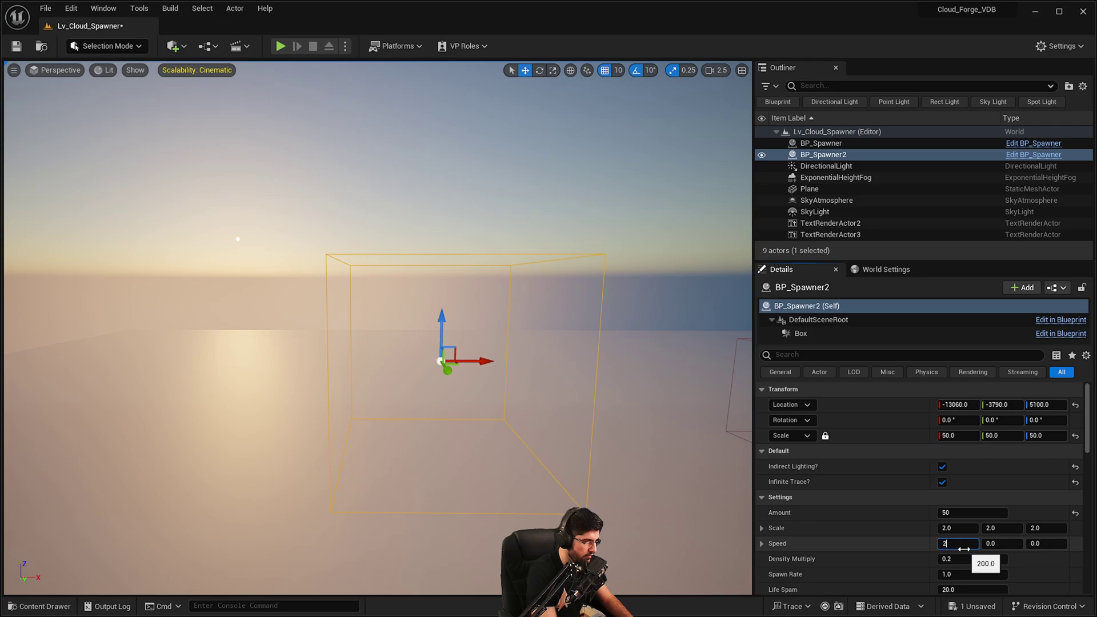
Step: Delete the original BP_Spawner actor near the Cloud_Spawner text from the level
right_click_drag(645, 249, 720, 248)
left_click(557, 339)
key("d")
left_click(547, 343)
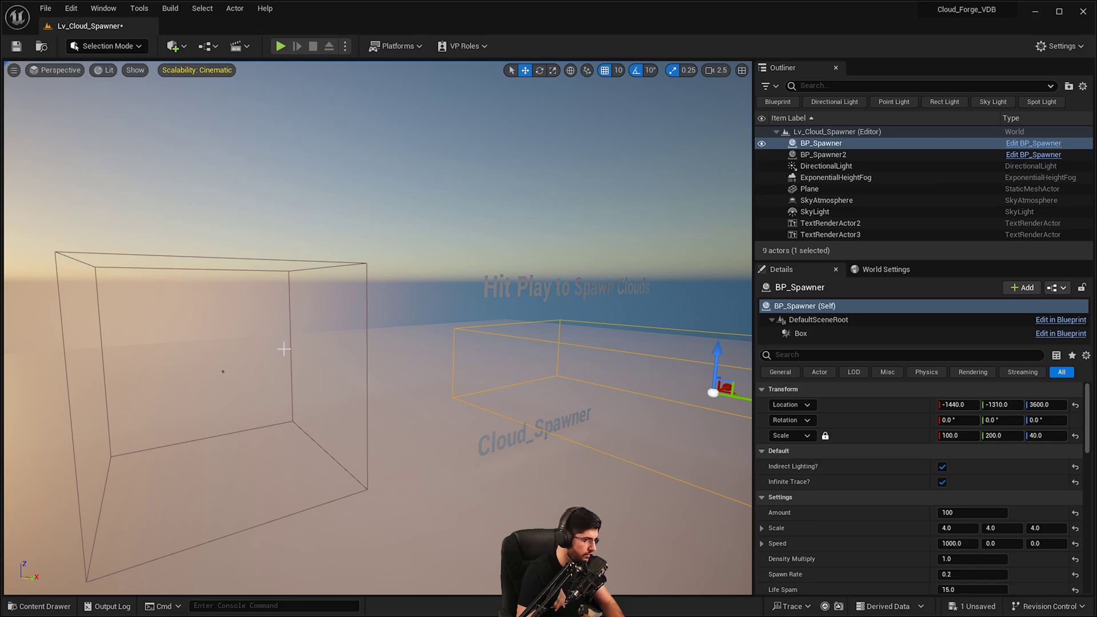
key("Delete")
Step: Set BP_Spawner2's Density Multiply to 3, Spawn Rate to 0.5 and Life Spam to 10
left_click(310, 264)
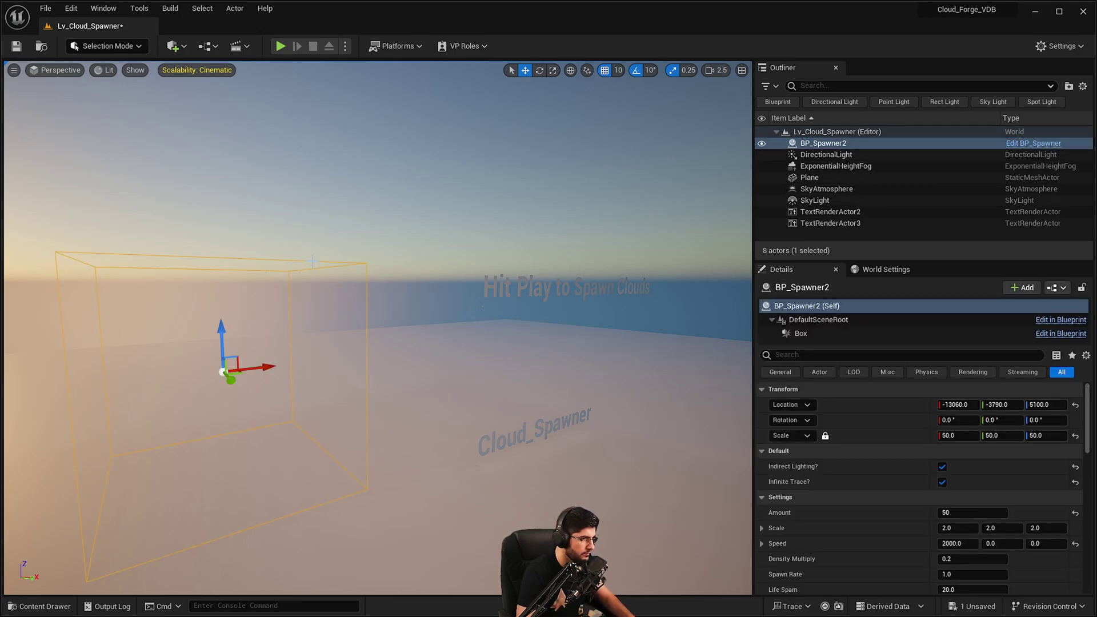
right_click_drag(310, 264, 237, 277)
right_click_drag(466, 422, 544, 406)
right_click_drag(663, 339, 668, 387)
scroll(923, 543, "down", 3)
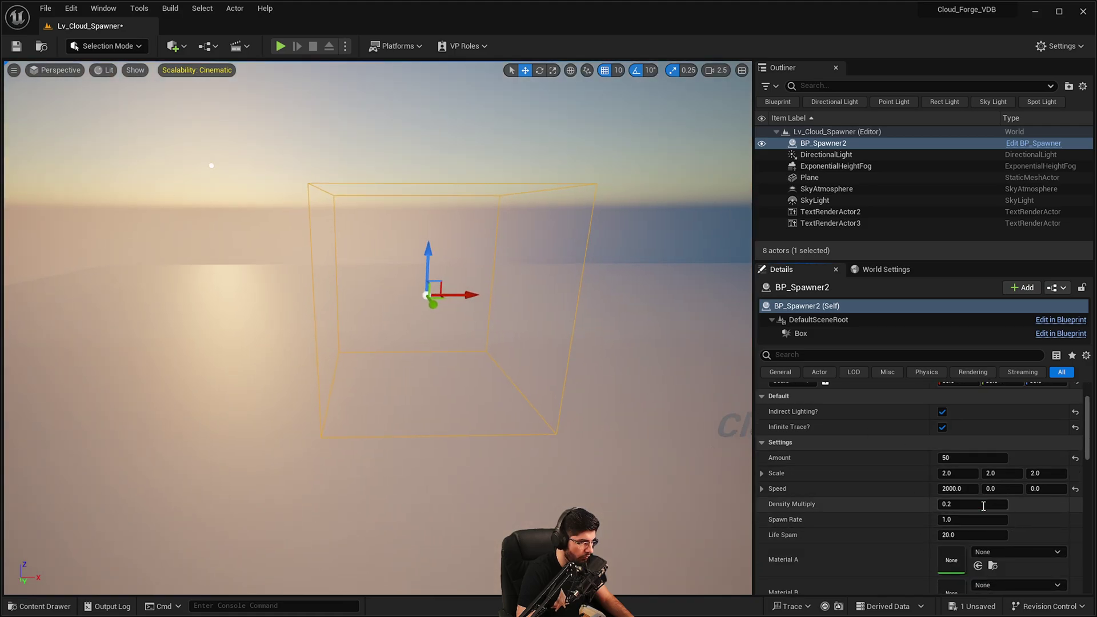
left_click(954, 521)
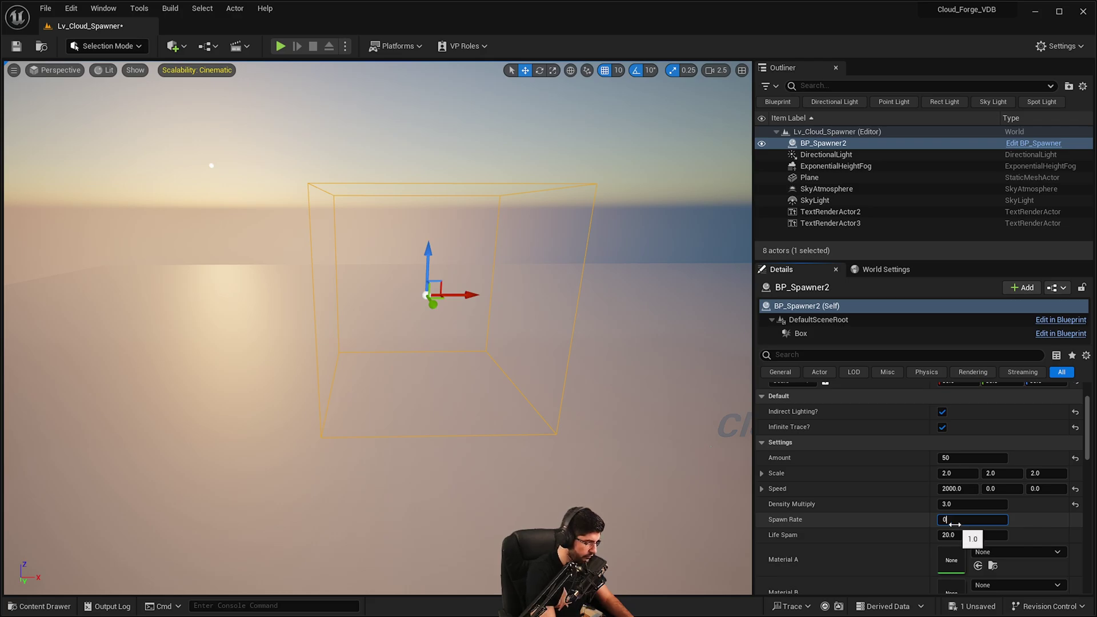
left_click(969, 536)
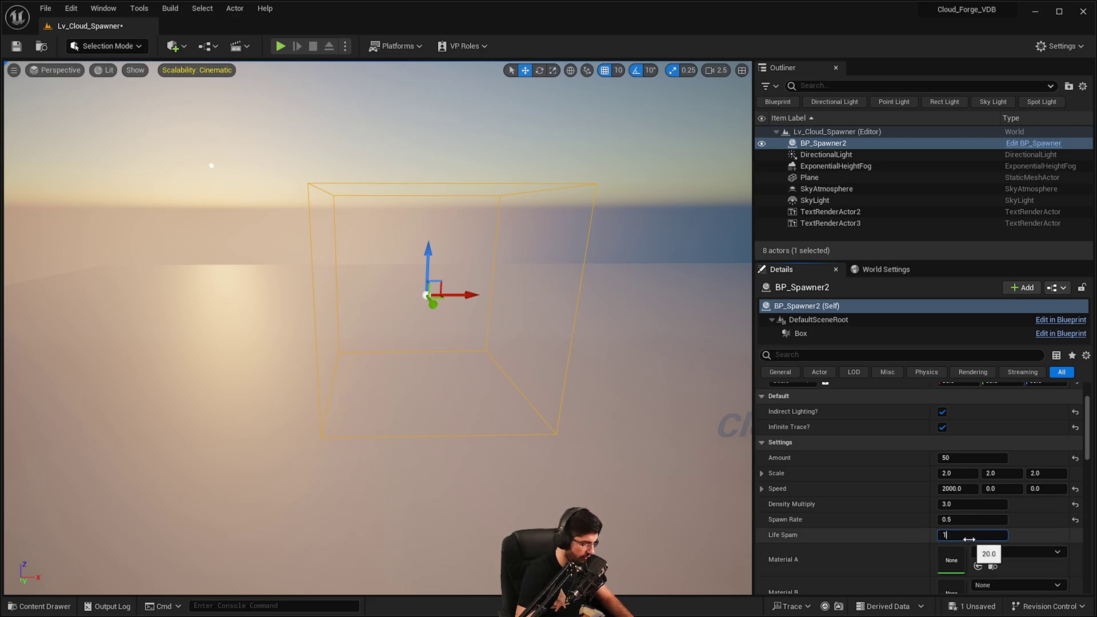
Step: Find MI_VDB_Cloud_Single1 in the VDB_Single_Material folder, inspect its parameters and VDB texture, and close its editor
scroll(960, 538, "down", 2)
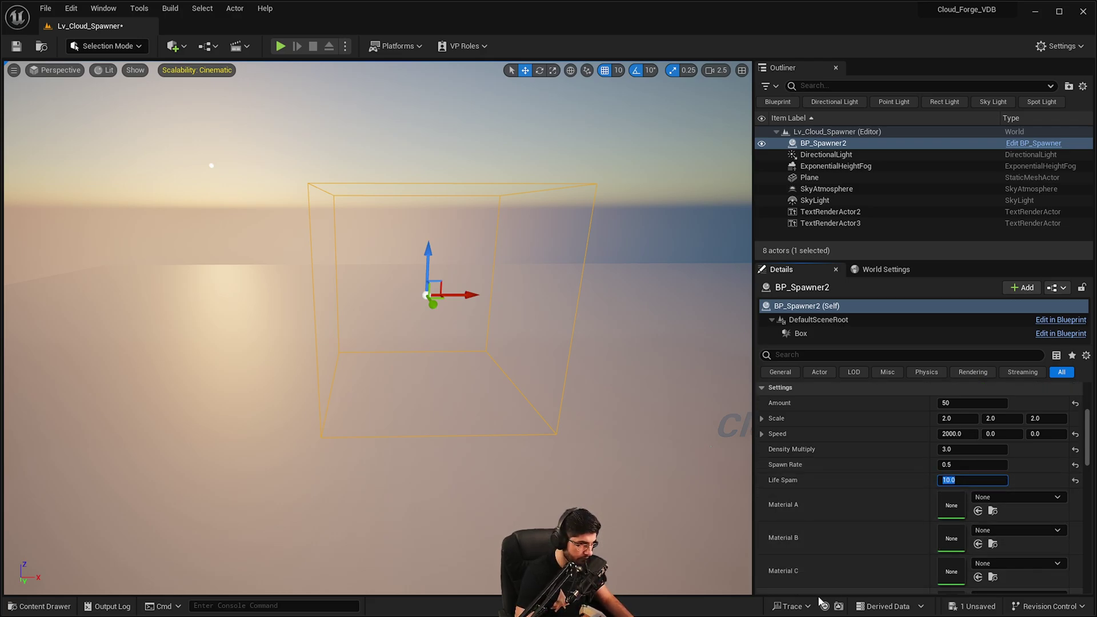
scroll(846, 487, "down", 2)
key("ctrl+space")
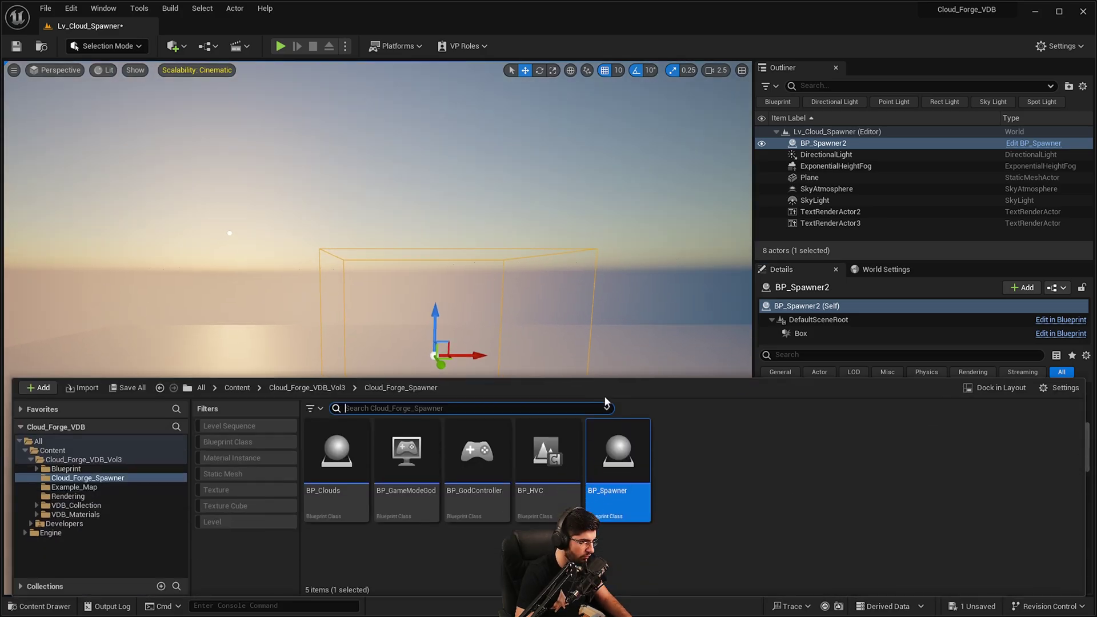
left_click(303, 390)
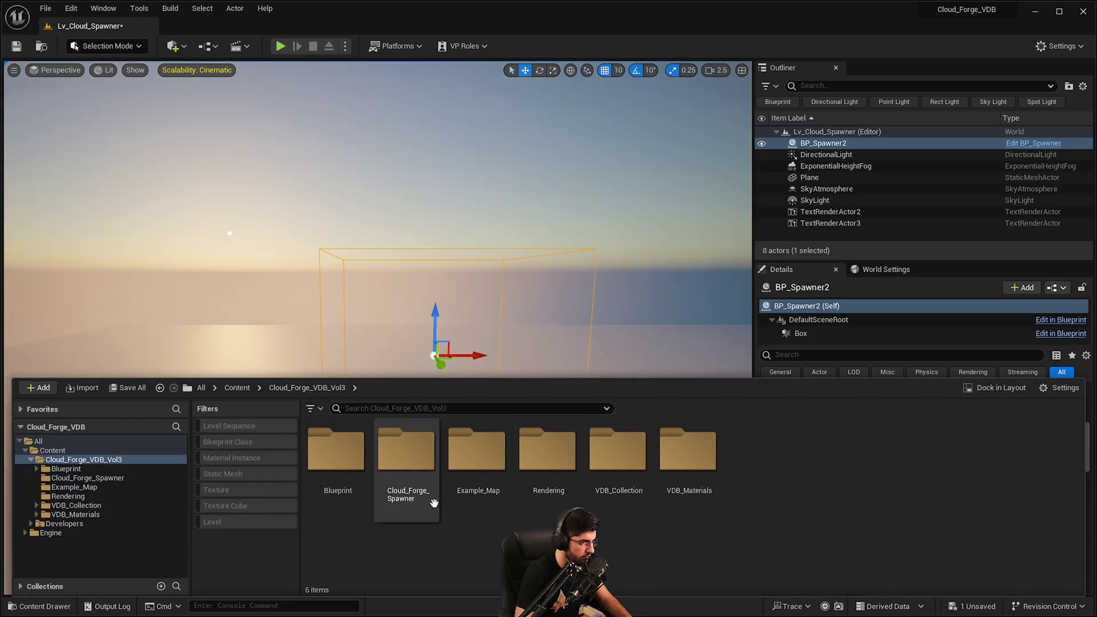
double_click(695, 487)
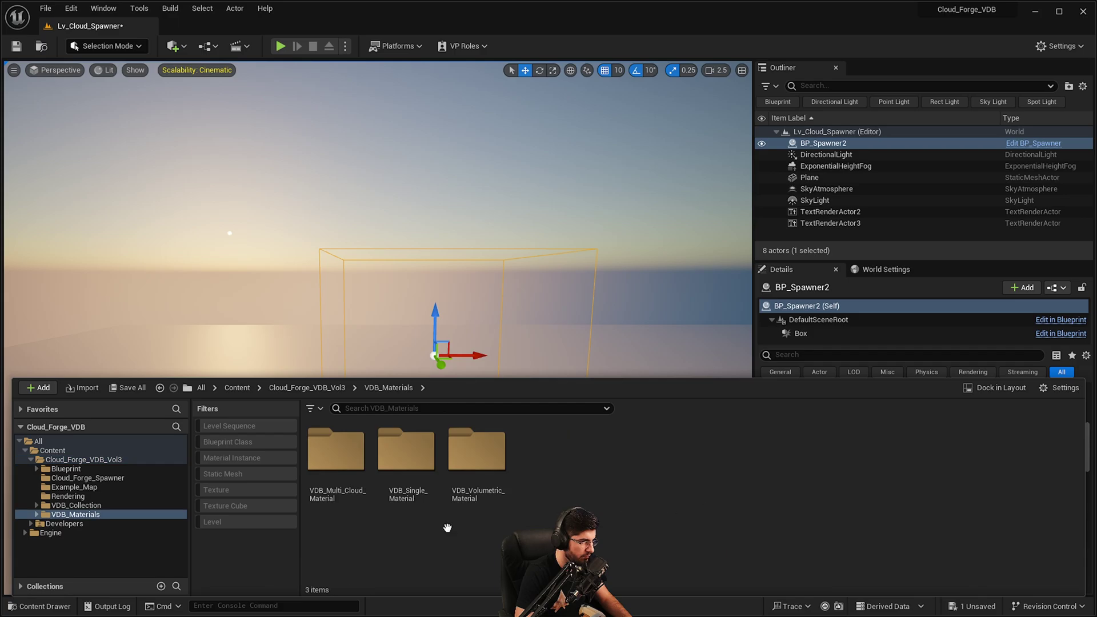
double_click(405, 497)
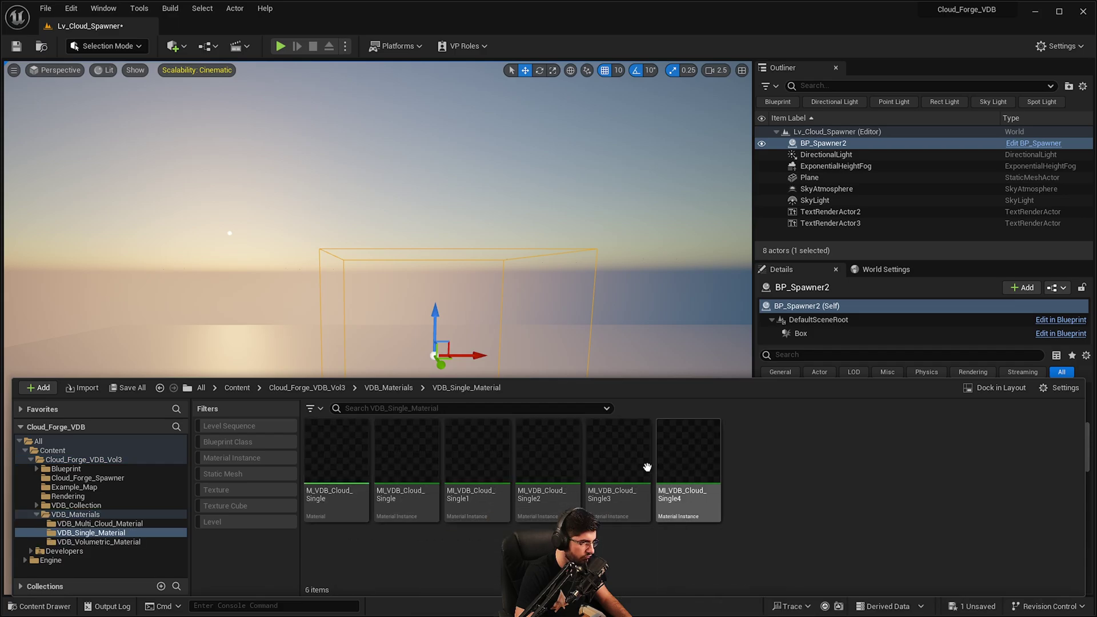
double_click(491, 454)
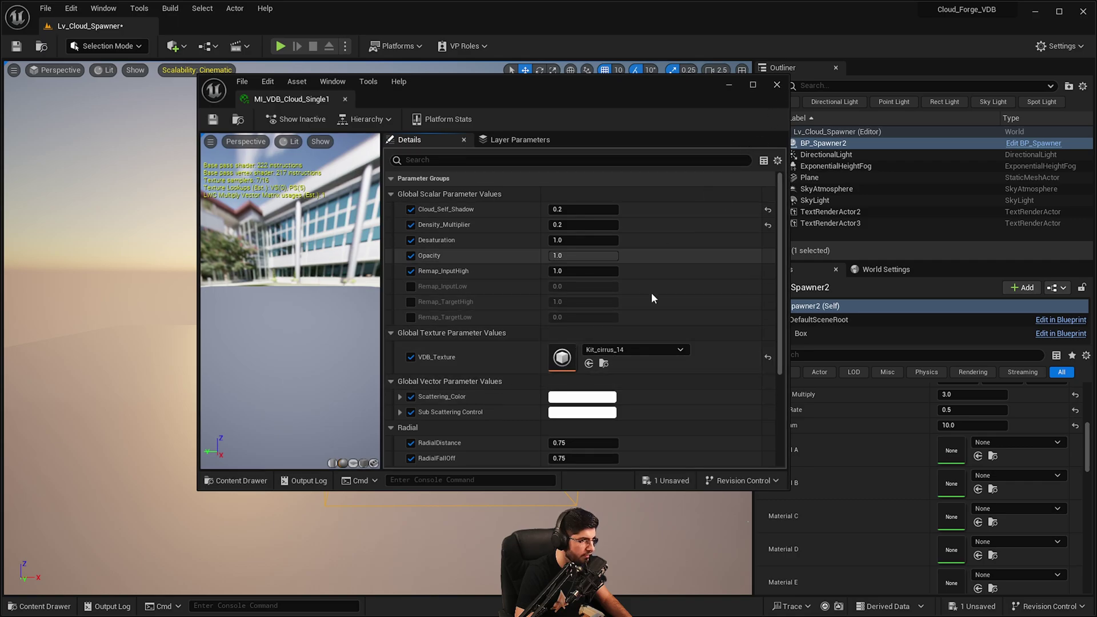
left_click(777, 85)
Step: Assign MI_VDB_Cloud_Single1 from the VDB_Single_Material folder to BP_Spawner2's Material A
right_click_drag(519, 197, 497, 188)
key("ctrl+space")
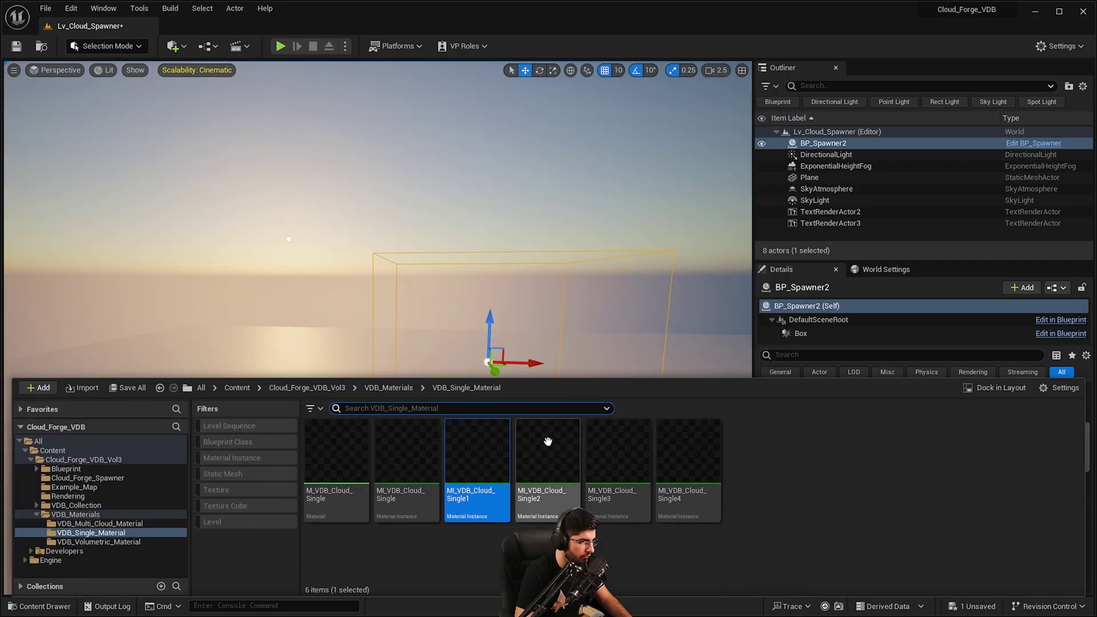
left_click(541, 441)
left_click(498, 443)
right_click_drag(497, 320, 511, 324)
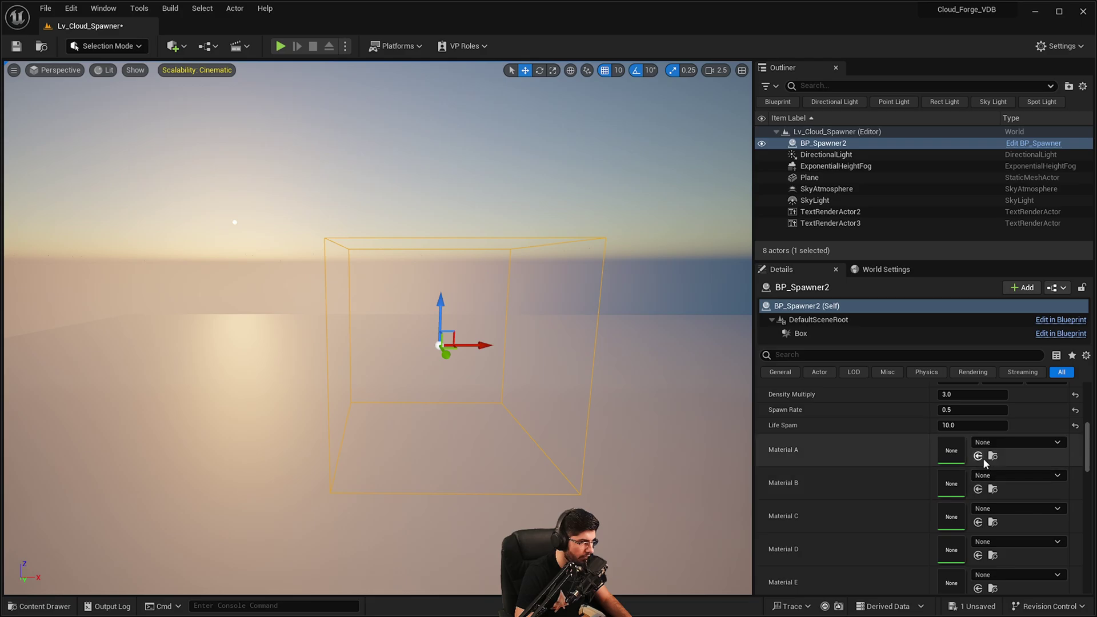
Step: Play the level to preview the clouds spawned by BP_Spawner2, stop it, and inspect the blueprint runtime messages in the log
right_click_drag(571, 343, 606, 343)
key("w")
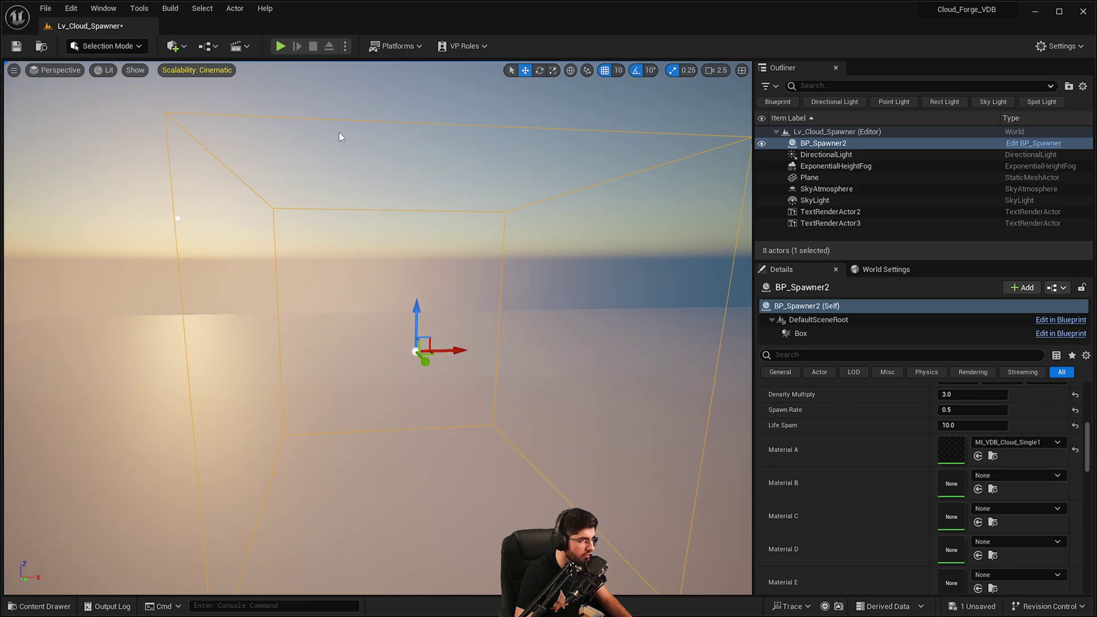
left_click(286, 46)
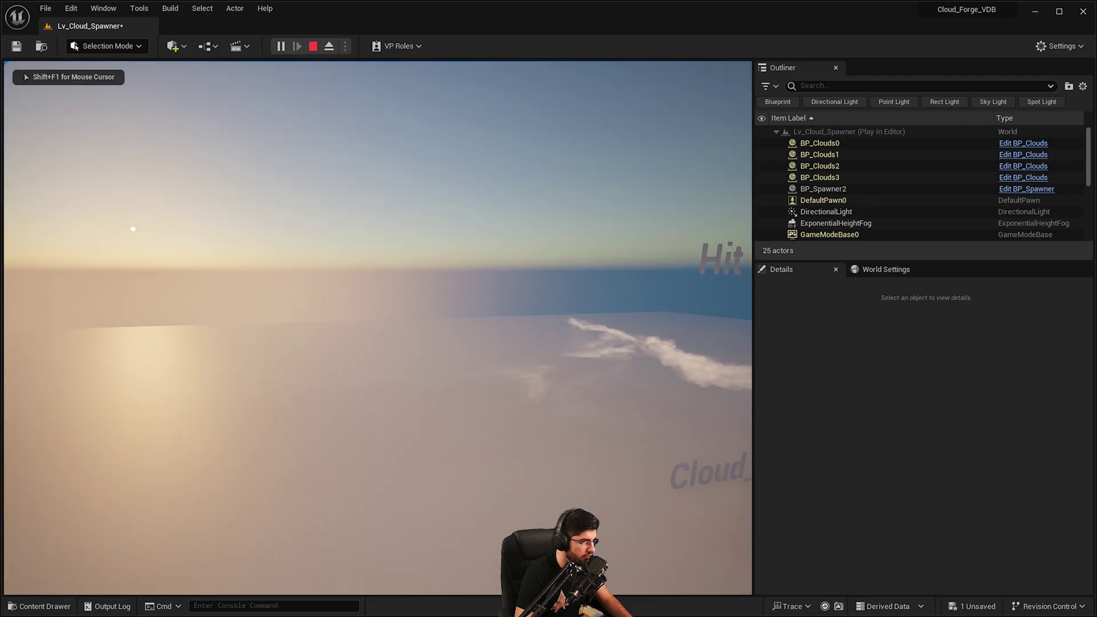
key("d")
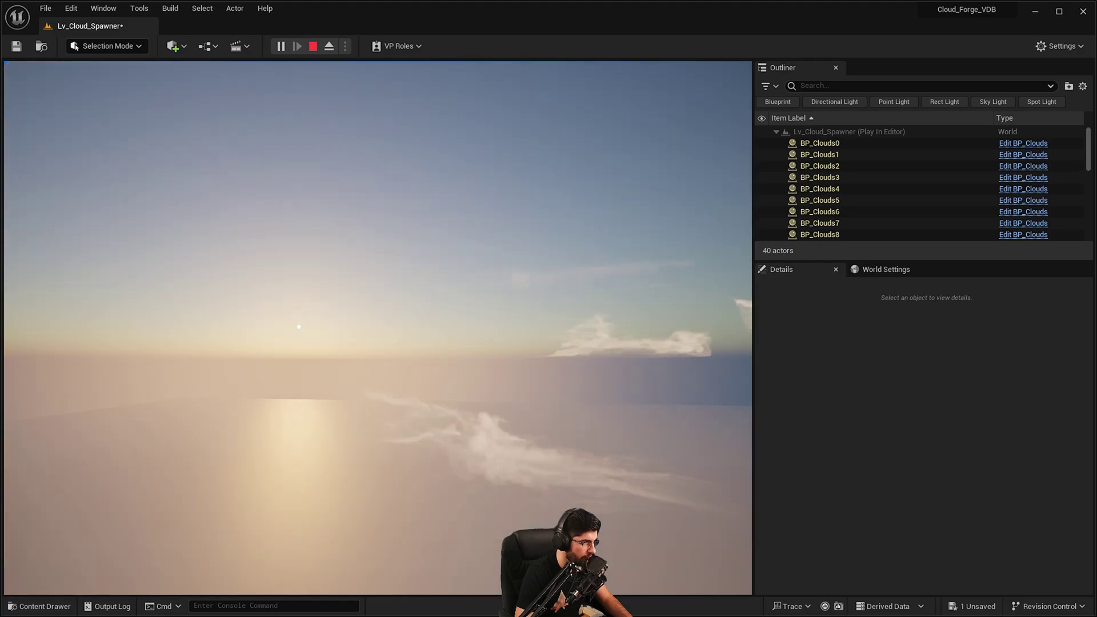
key("Escape")
left_click_drag(484, 331, 502, 254)
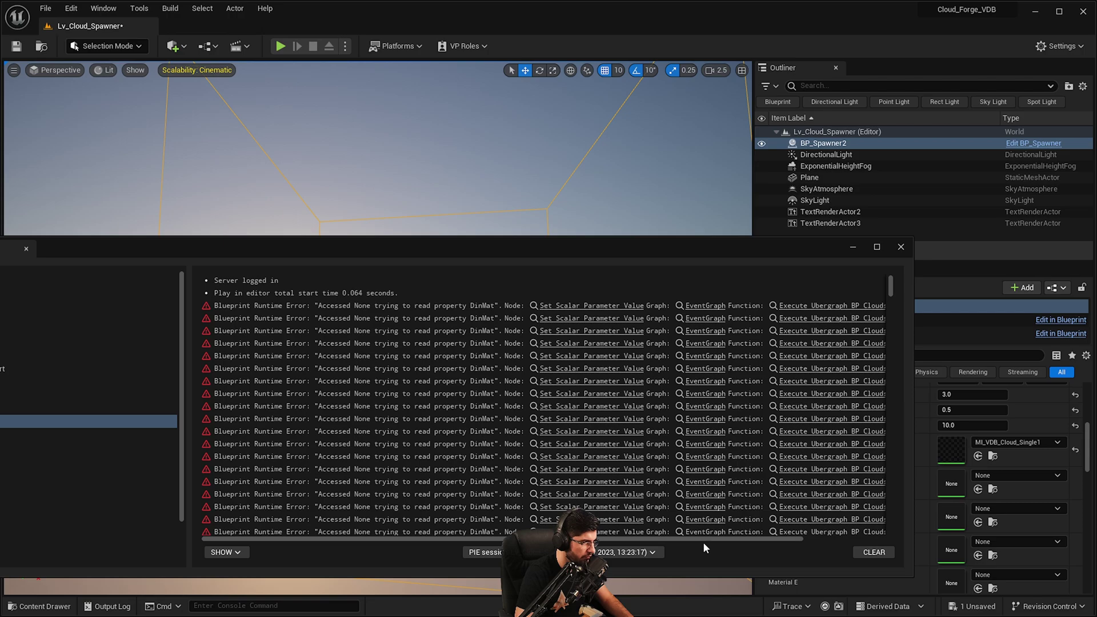
left_click_drag(716, 539, 799, 539)
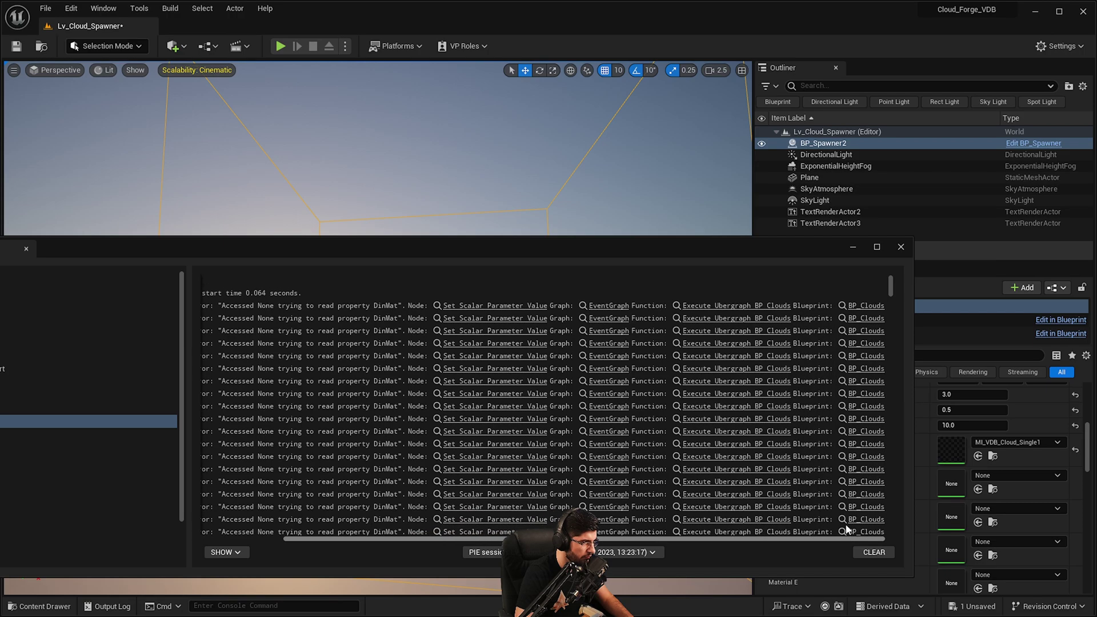
left_click(898, 247)
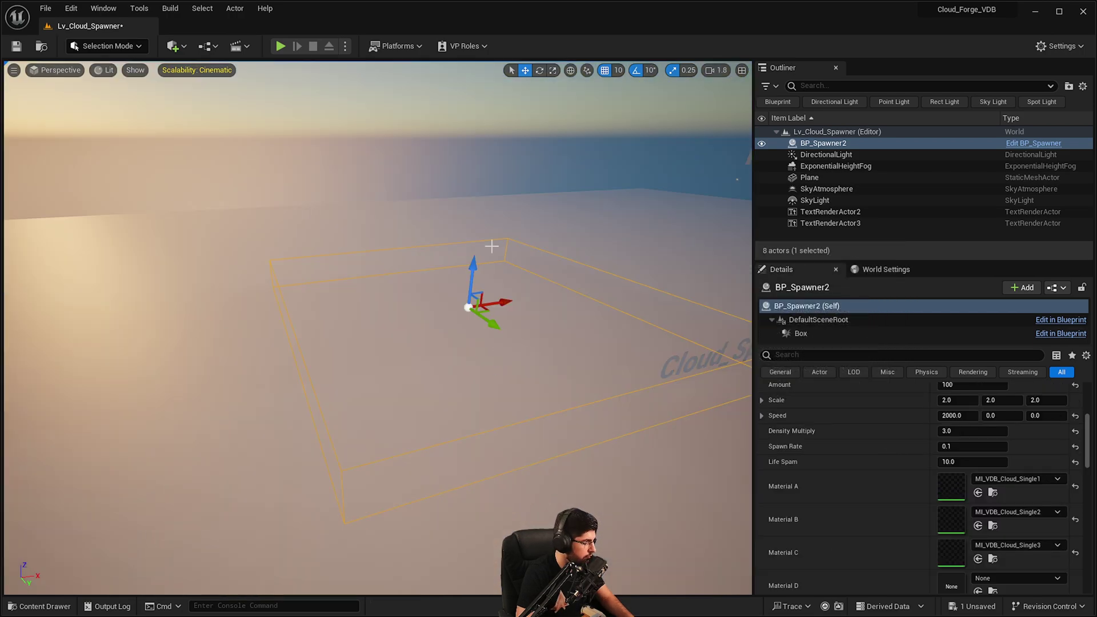
Step: Review the cloud materials assigned to BP_Spawner2's Material A, B and C, and play the level to preview the mixed clouds
right_click_drag(692, 429, 737, 431)
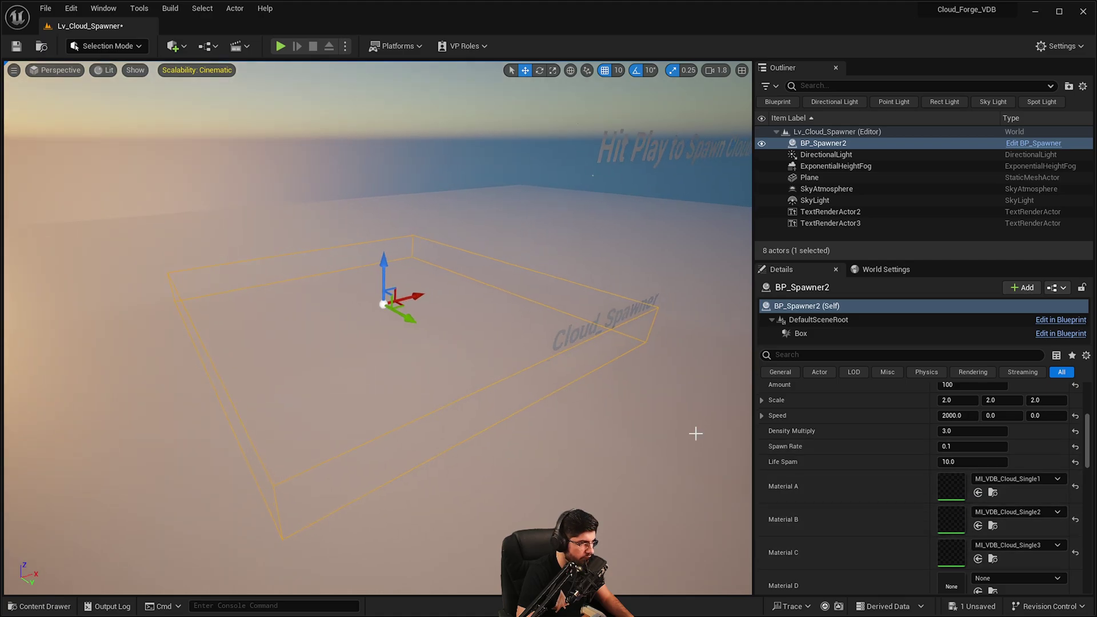
right_click_drag(567, 341, 495, 330)
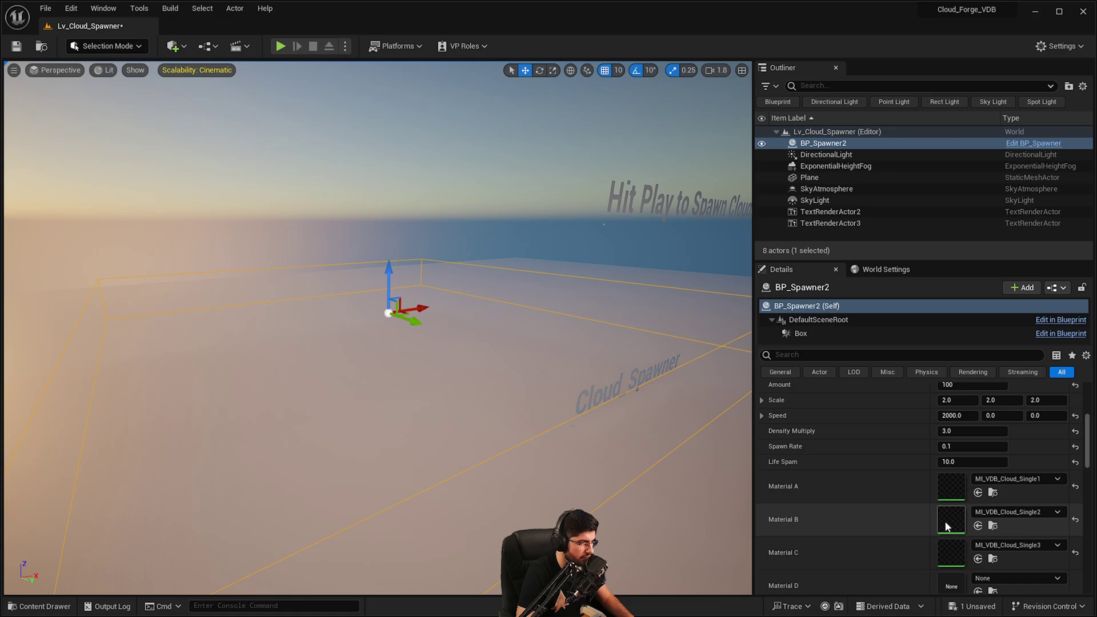
scroll(953, 520, "down", 1)
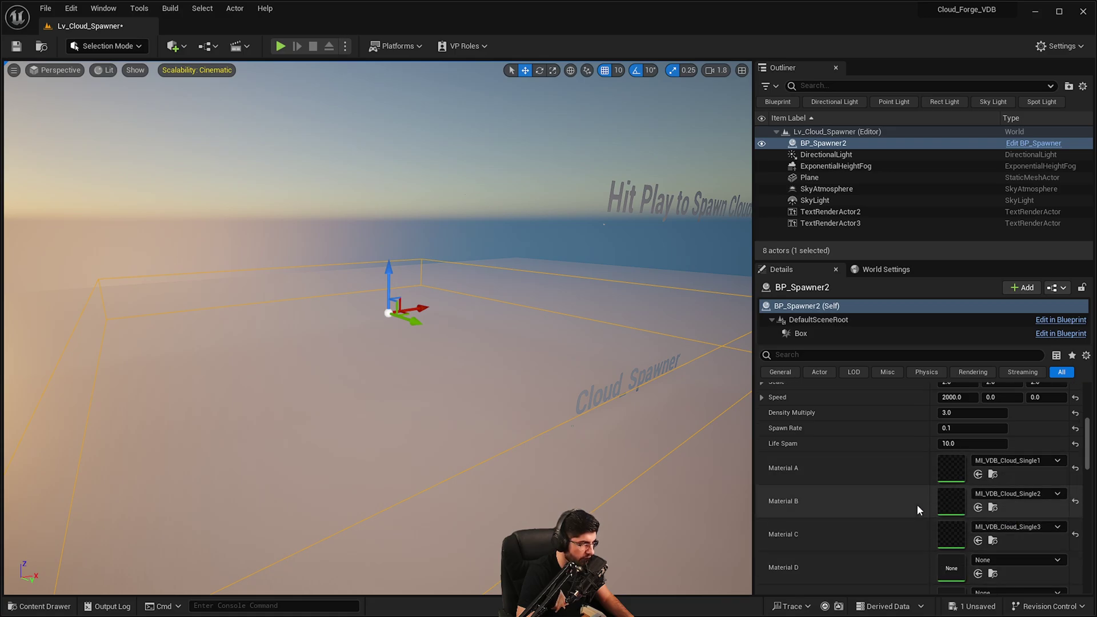
right_click_drag(648, 425, 577, 388)
right_click_drag(495, 330, 494, 330)
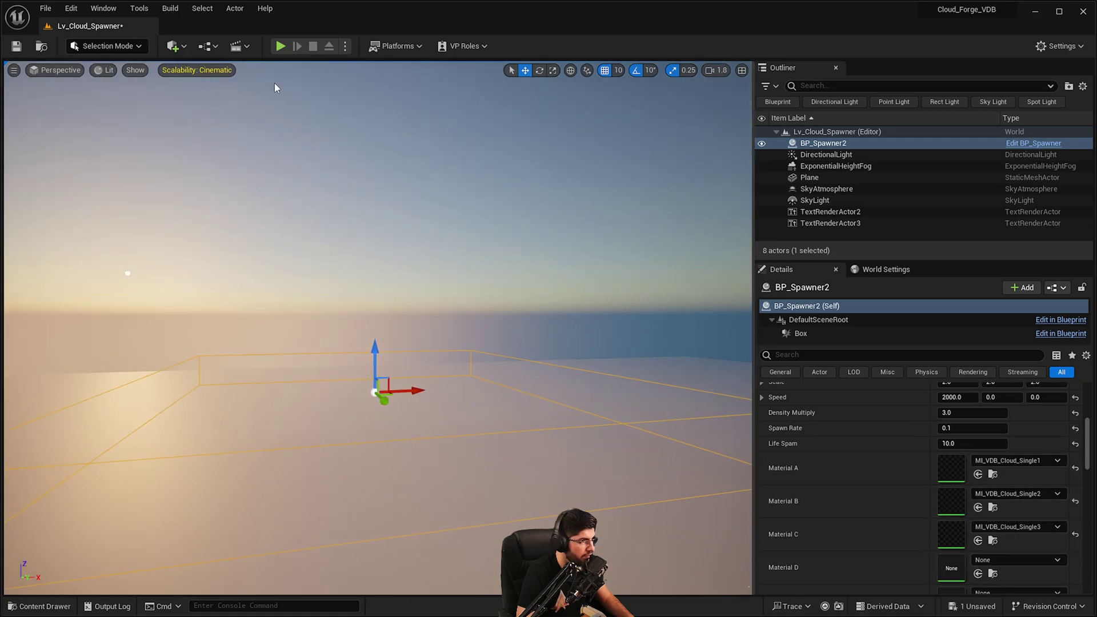
left_click(280, 46)
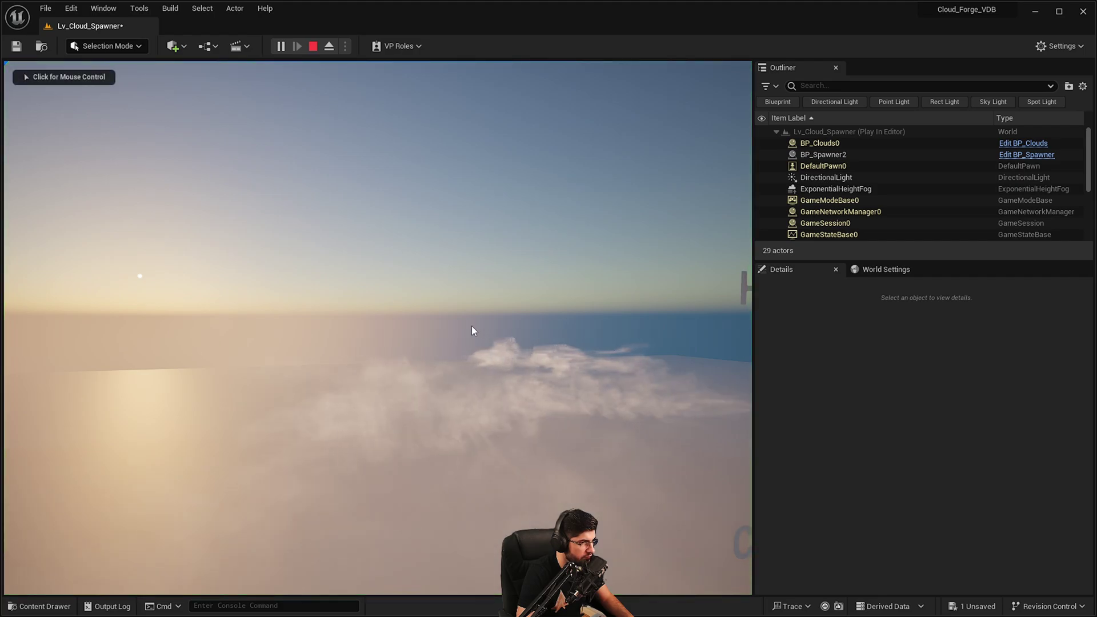
key("Escape")
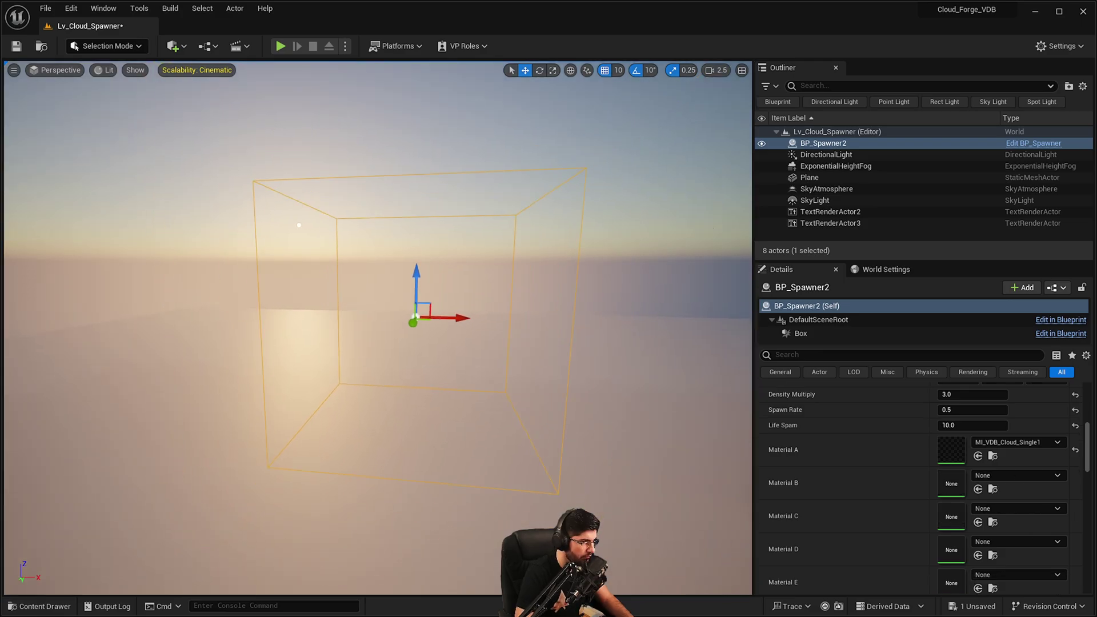
Step: Flatten BP_Spawner2's spawn box by setting its transform scale to 50, 50, 5
right_click_drag(457, 231, 457, 232)
scroll(971, 434, "up", 4)
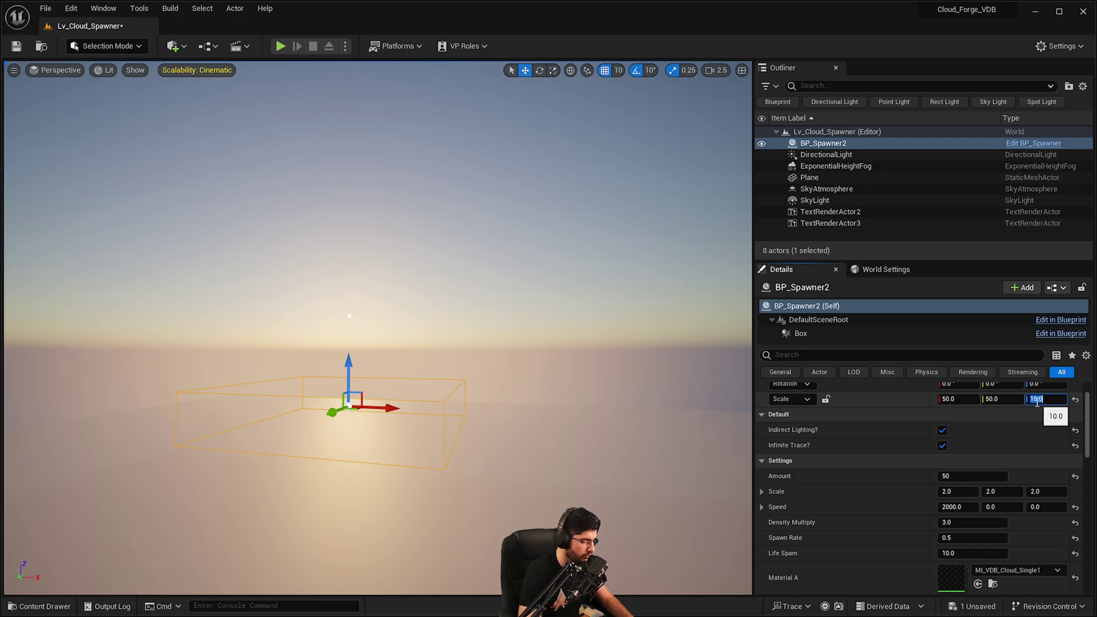
key("Return")
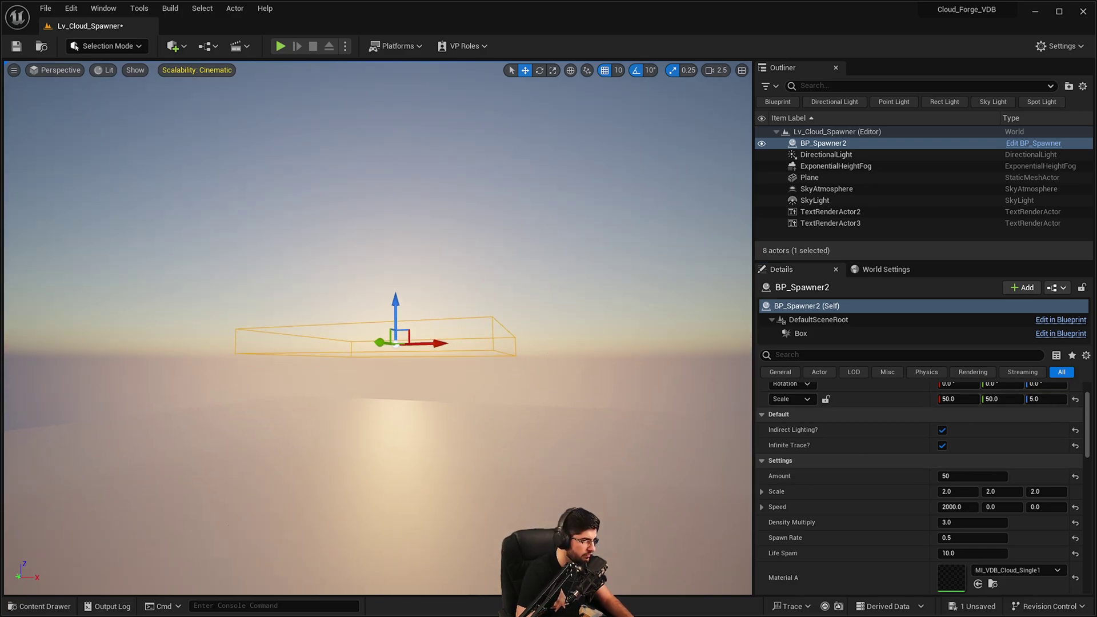
Step: Play the level to check how clouds spawn from the flattened box, and stop the simulation
right_click_drag(433, 337, 455, 371)
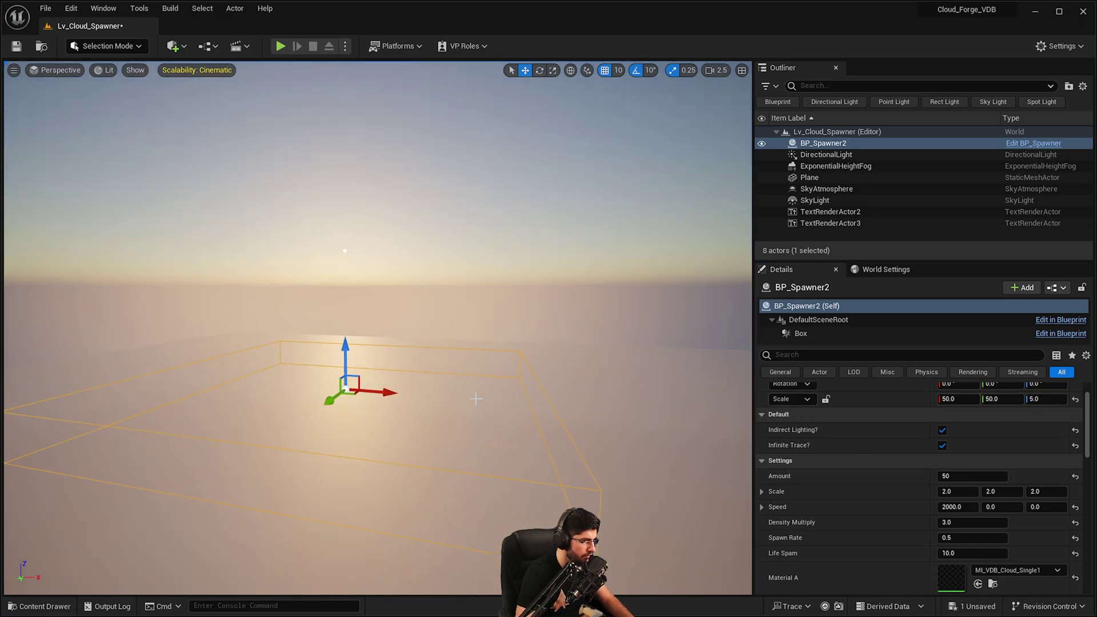
left_click(280, 46)
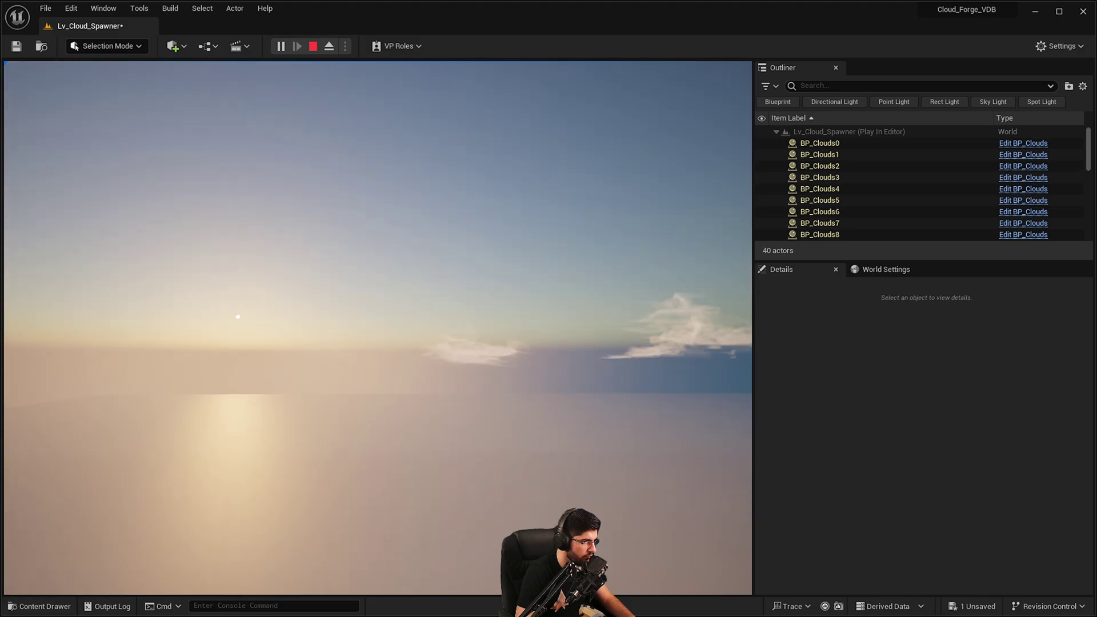
key("Escape")
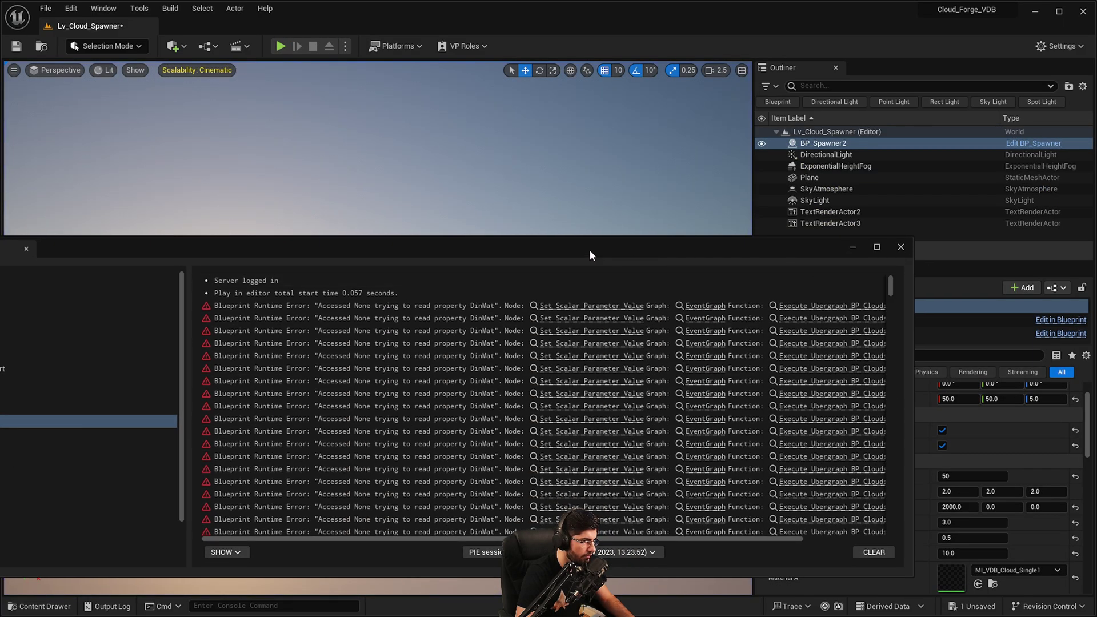
left_click_drag(590, 255, 606, 256)
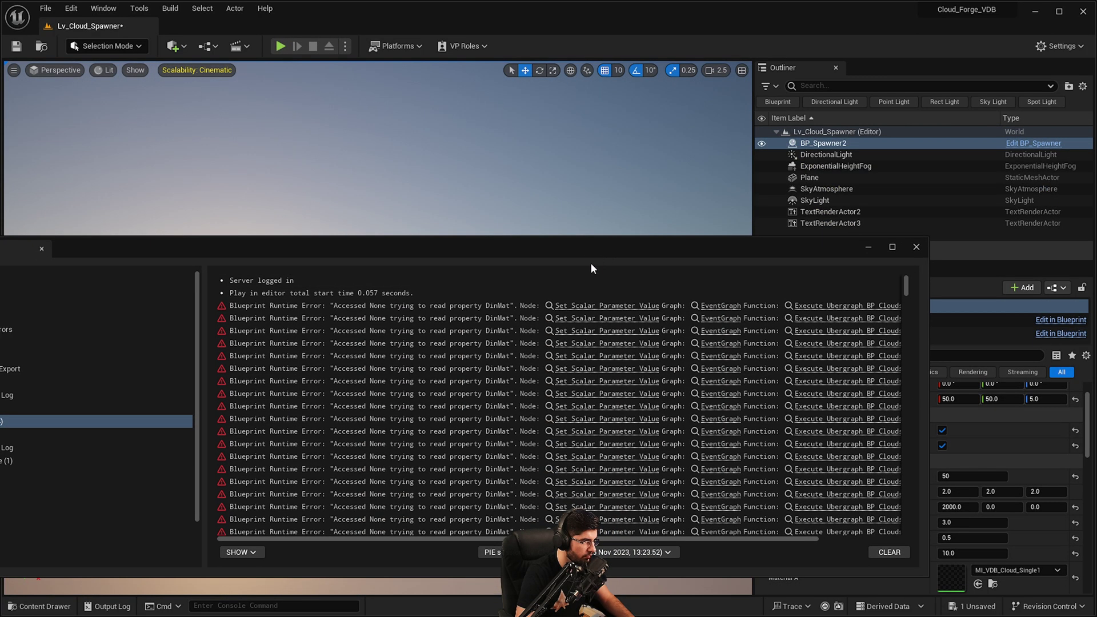
Step: Set BP_Spawner2's Amount to 100 and Spawn Rate to 0.01, and test the spawning in a play session
left_click(915, 247)
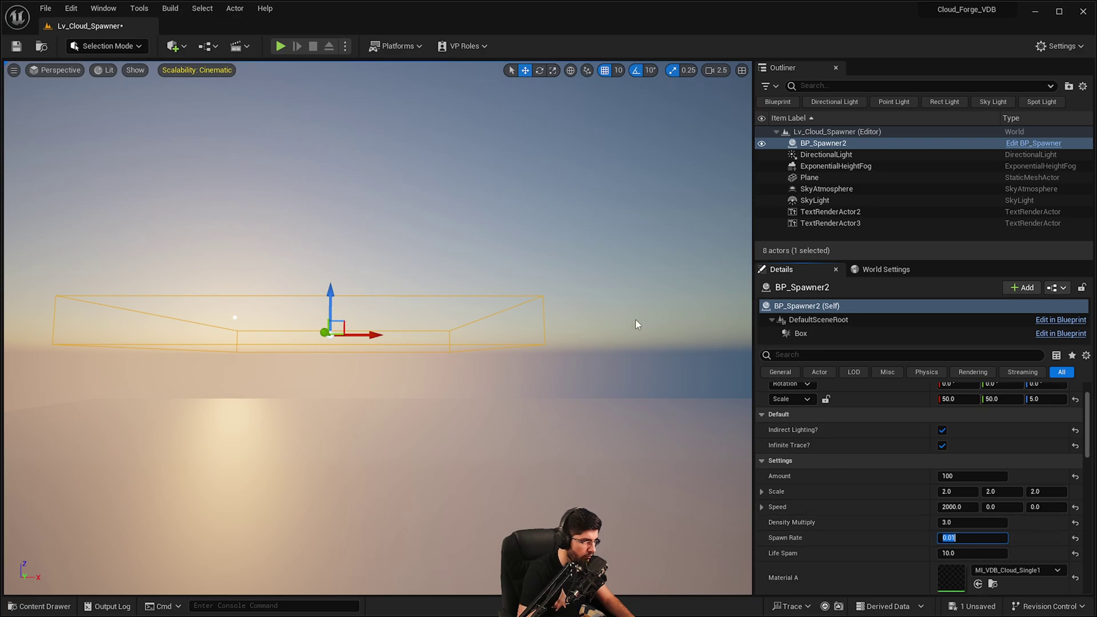
left_click(278, 48)
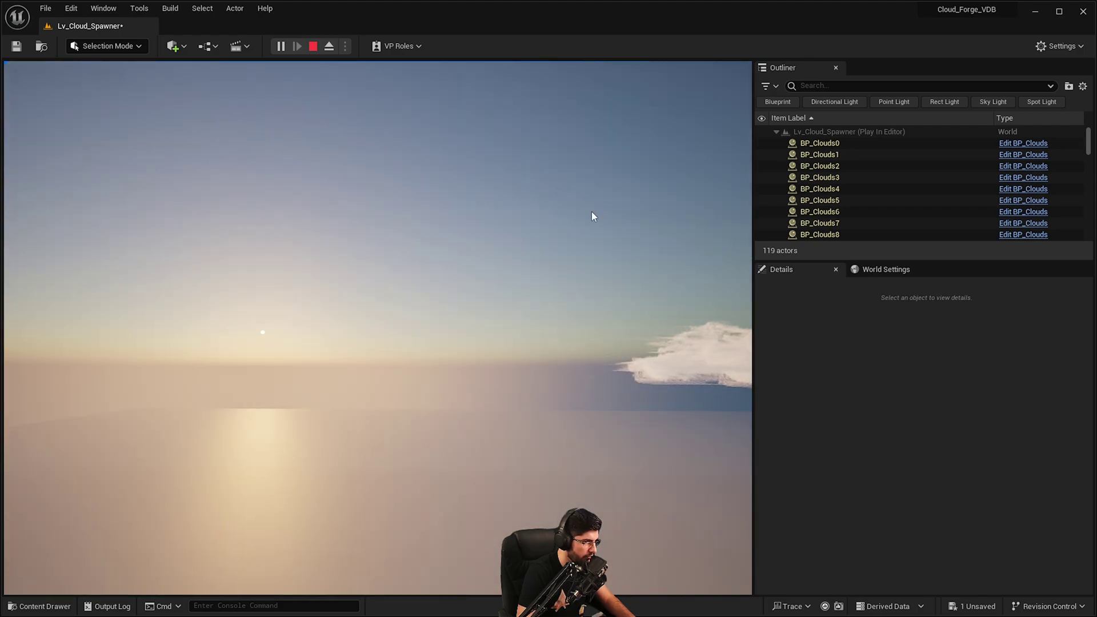
key("Escape")
left_click(915, 247)
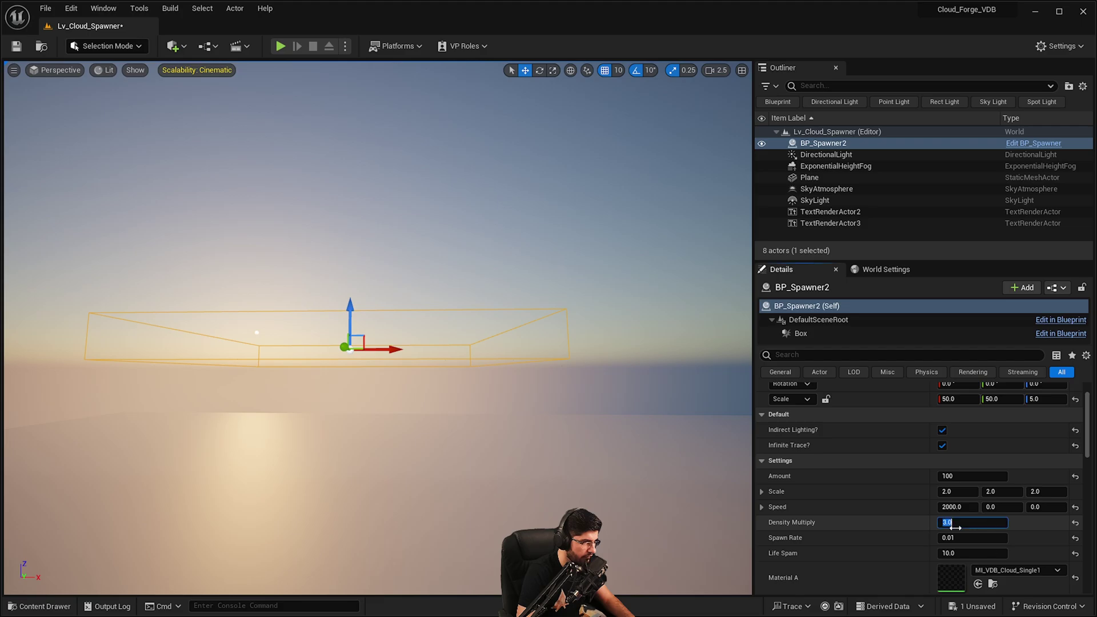
Step: Set BP_Spawner2's Spawn Rate to 0.1 and play the level to preview the moving clouds
left_click(957, 552)
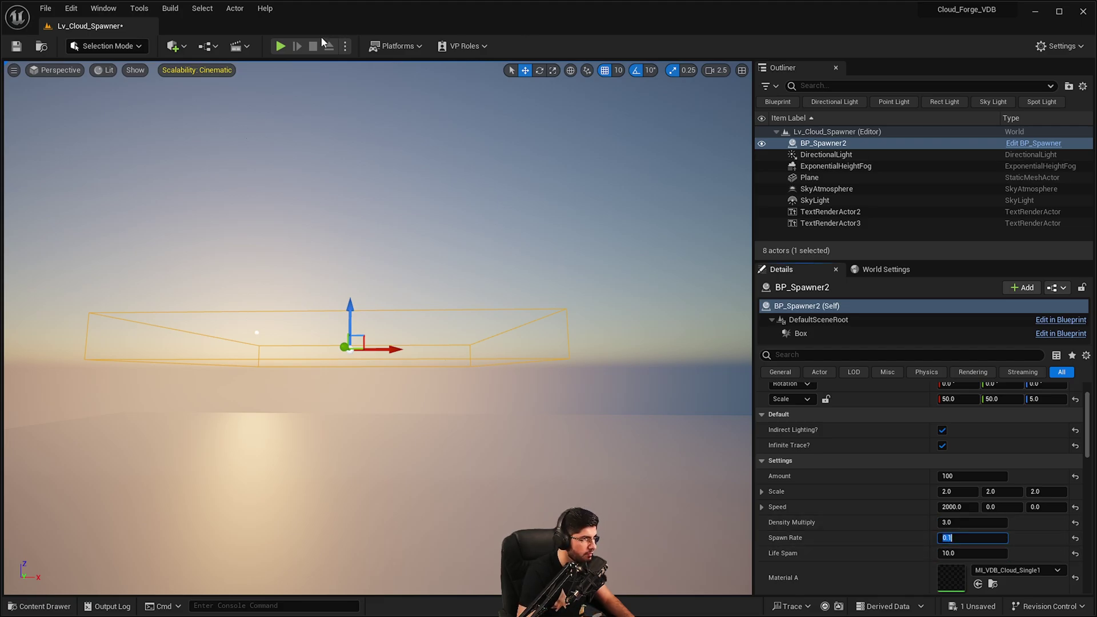
left_click(281, 46)
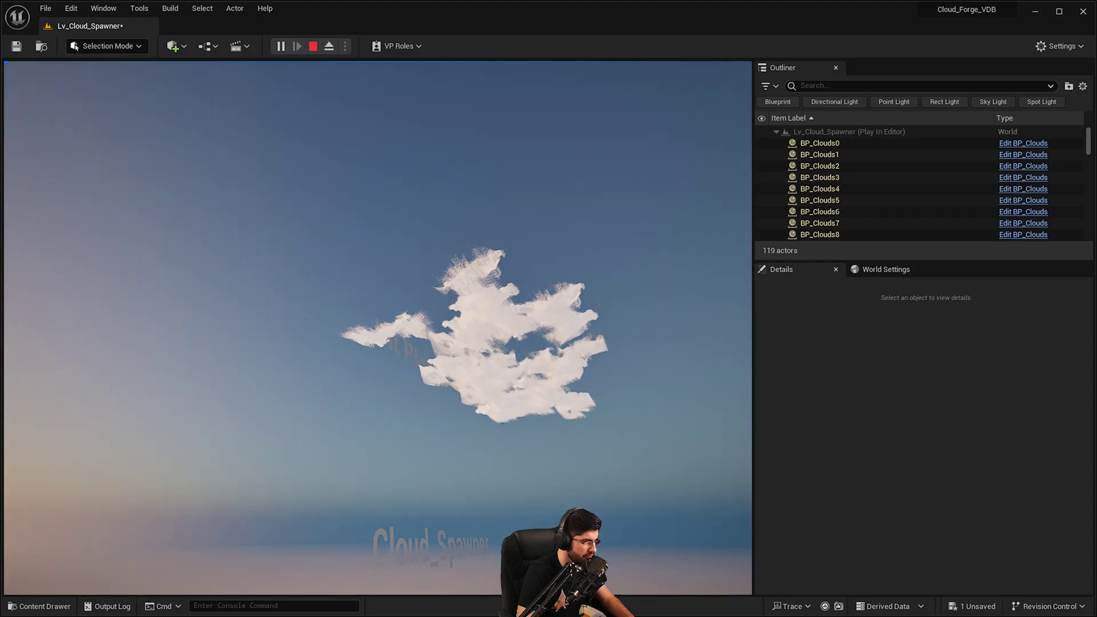
key("Escape")
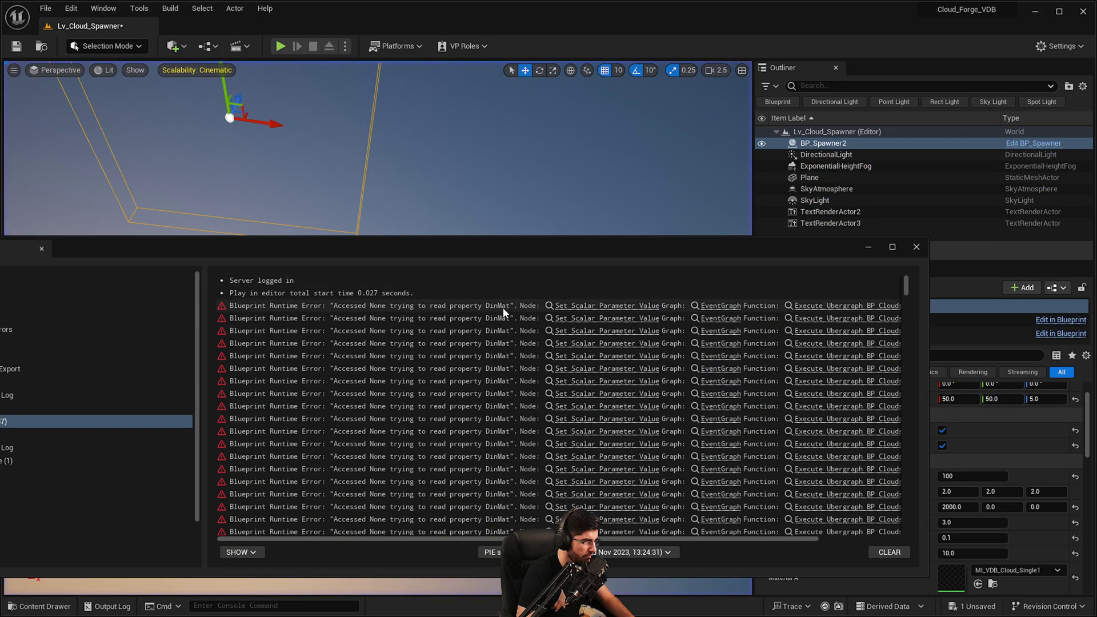
left_click(920, 248)
Step: Examine BP_Spawner2's spawn box and its axis directions from several sides, comparing them with its X, Y and Z Speed values
right_click_drag(400, 297, 365, 463)
key("e")
right_click_drag(257, 410, 276, 414)
mouse_move(557, 288)
right_mouse_down()
mouse_move(537, 288)
mouse_move(563, 289)
right_mouse_up()
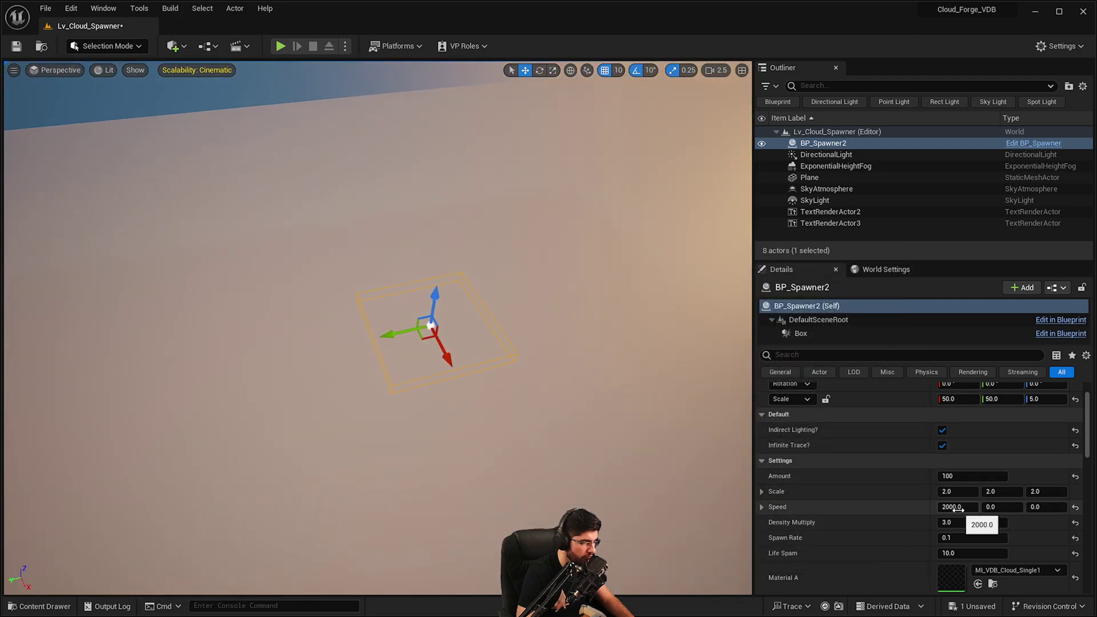
right_click_drag(489, 440, 534, 400)
key("q")
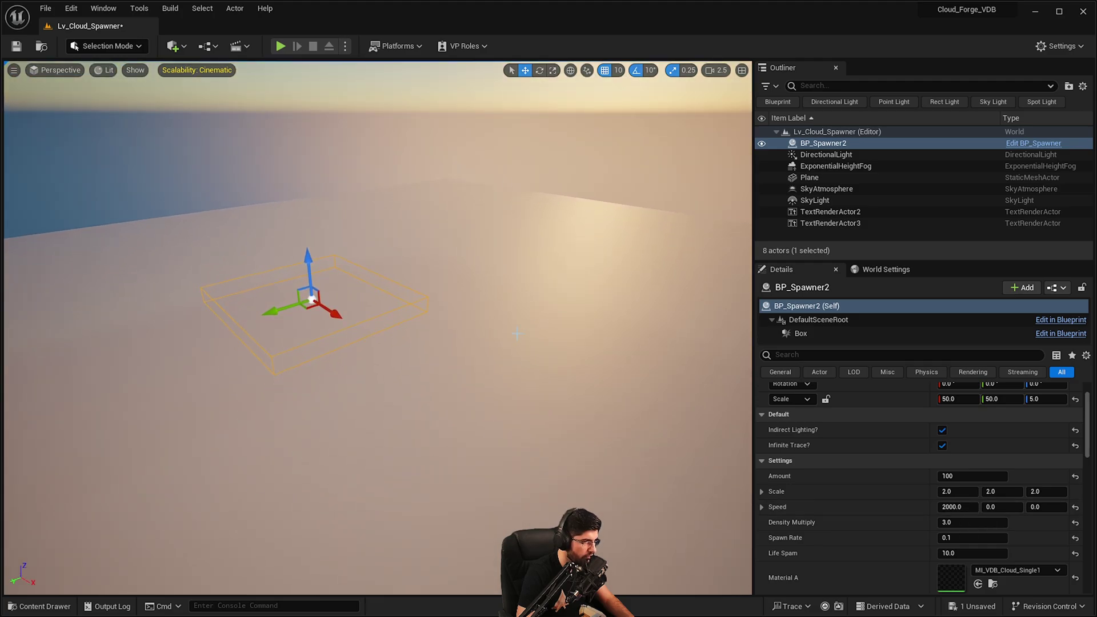
key("q")
mouse_move(516, 334)
right_mouse_down()
mouse_move(544, 317)
mouse_move(526, 326)
right_mouse_up()
right_click_drag(676, 367, 630, 352)
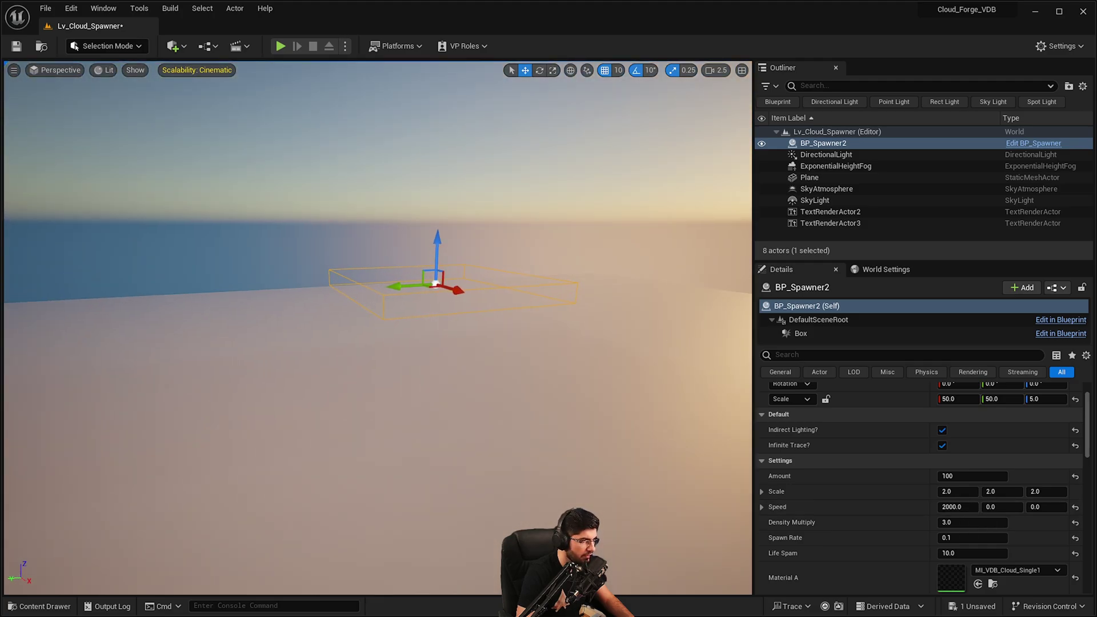
right_click_drag(485, 328, 721, 353)
right_click_drag(530, 290, 503, 266)
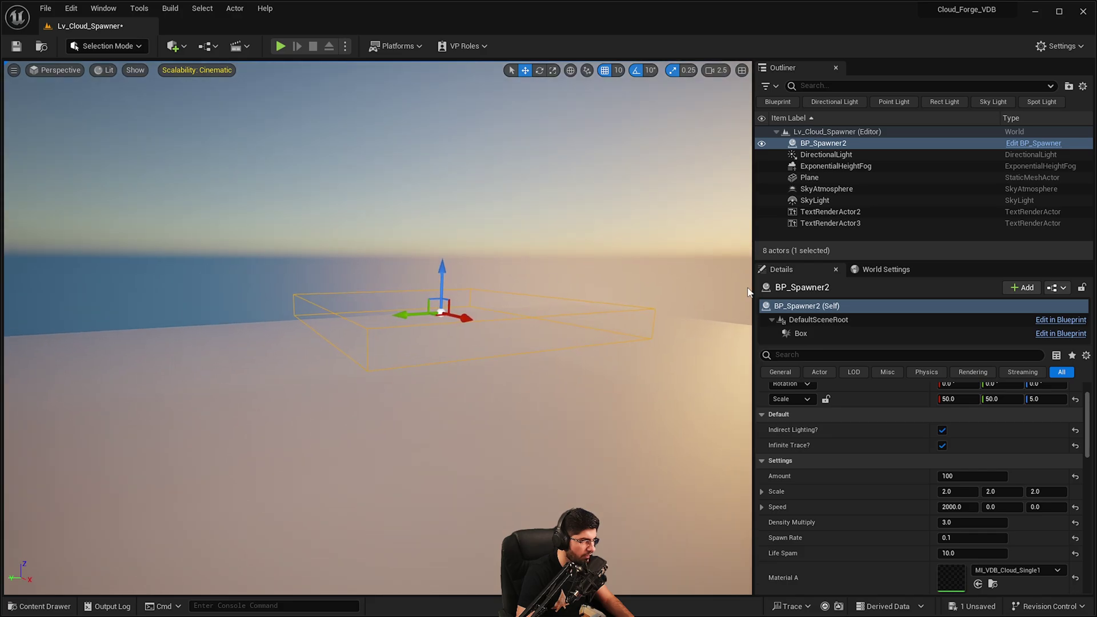
right_click_drag(400, 320, 348, 331)
scroll(520, 417, "down", 3)
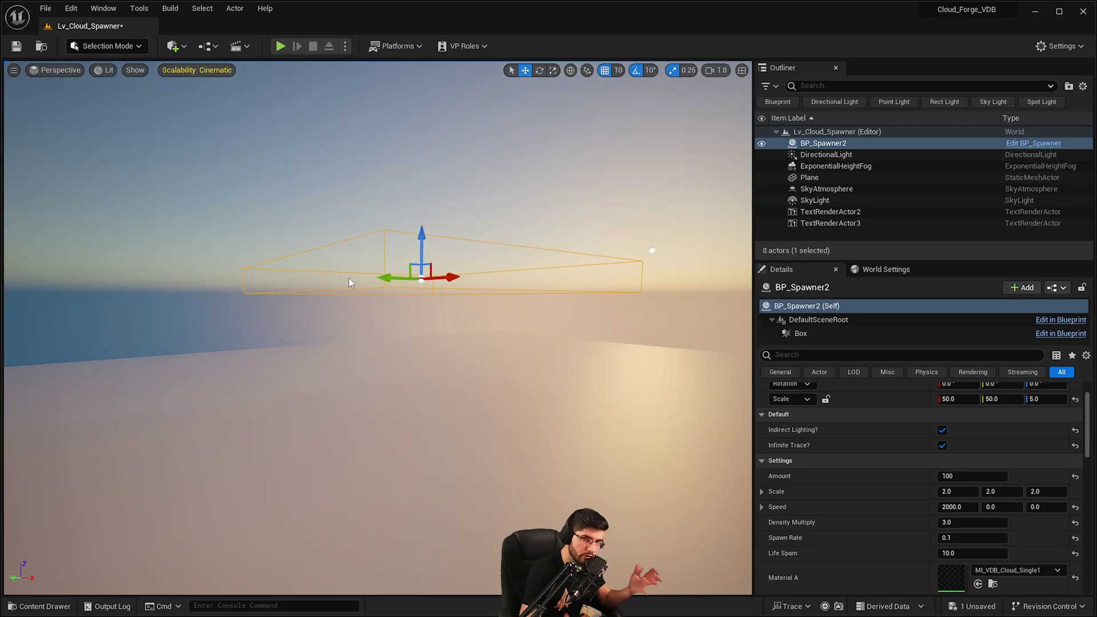